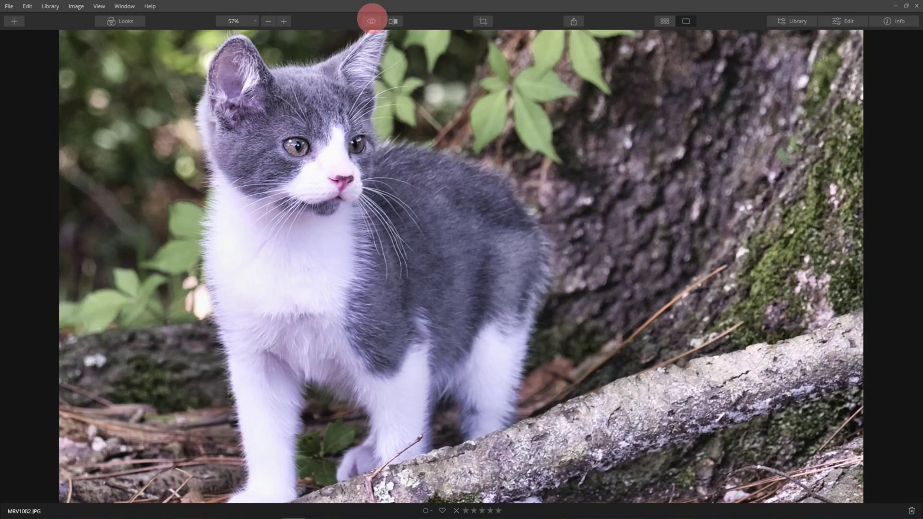
# Compare the edit with the original, then revert the history to Original Image.
pyautogui.click(371, 21)
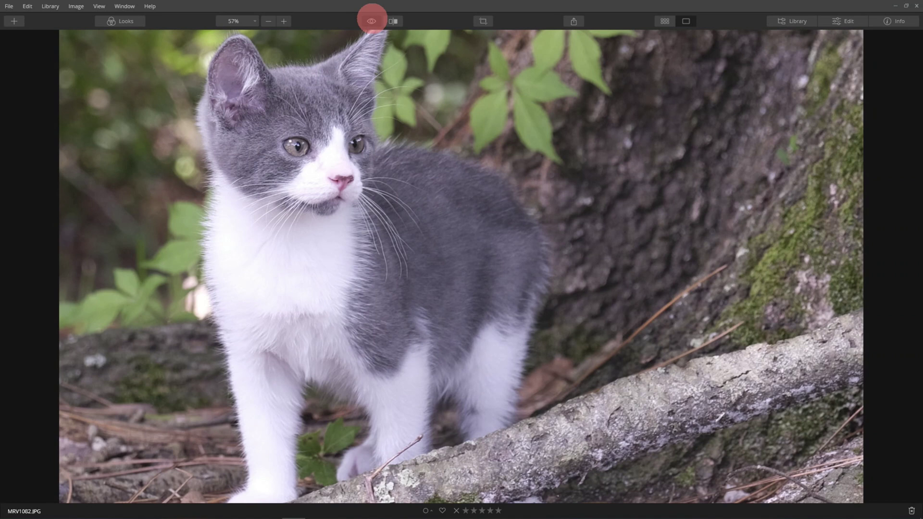
pyautogui.click(372, 20)
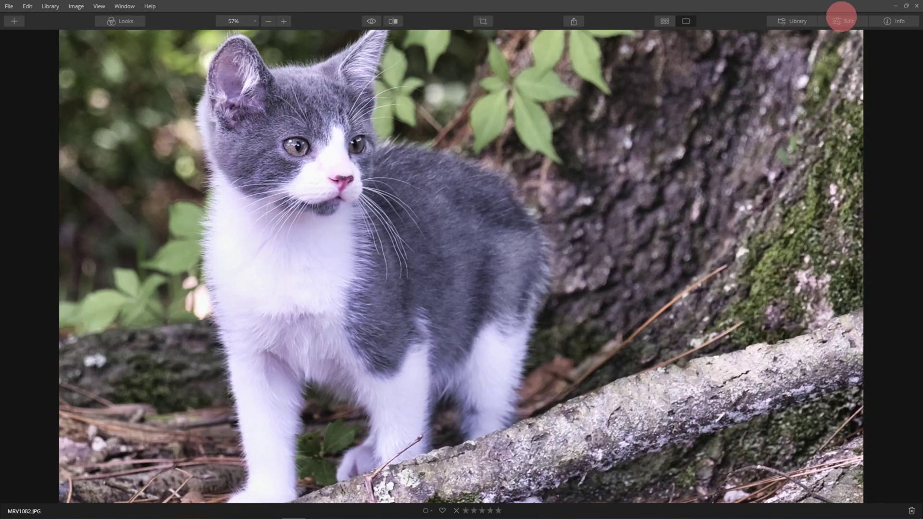
pyautogui.click(843, 19)
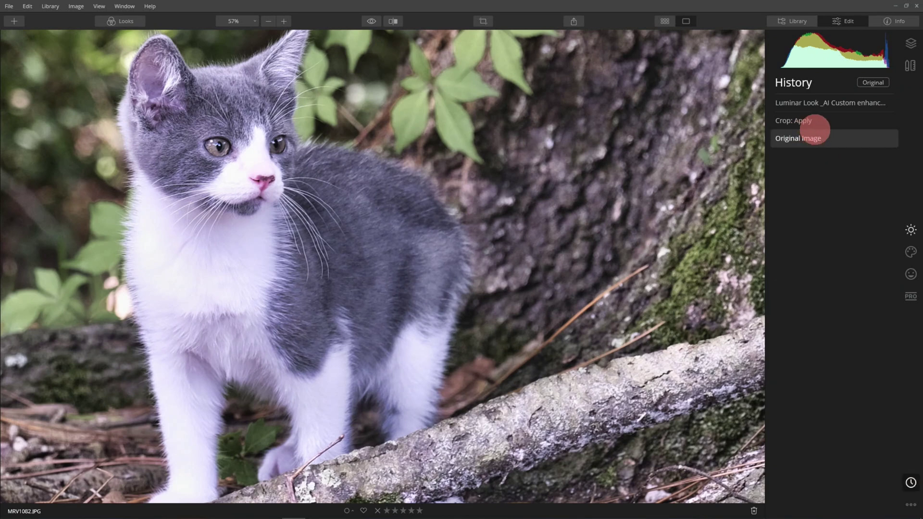
pyautogui.click(815, 120)
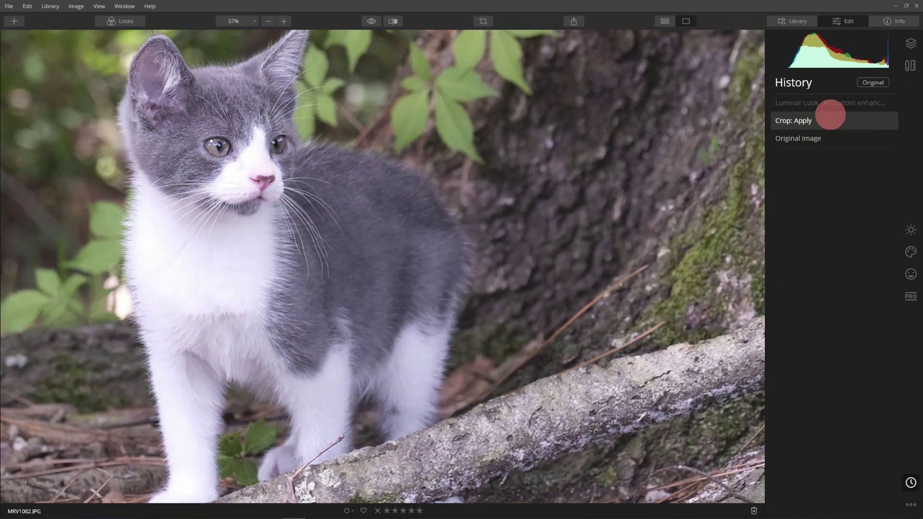
pyautogui.click(798, 140)
pyautogui.scroll(-5, 439, 220)
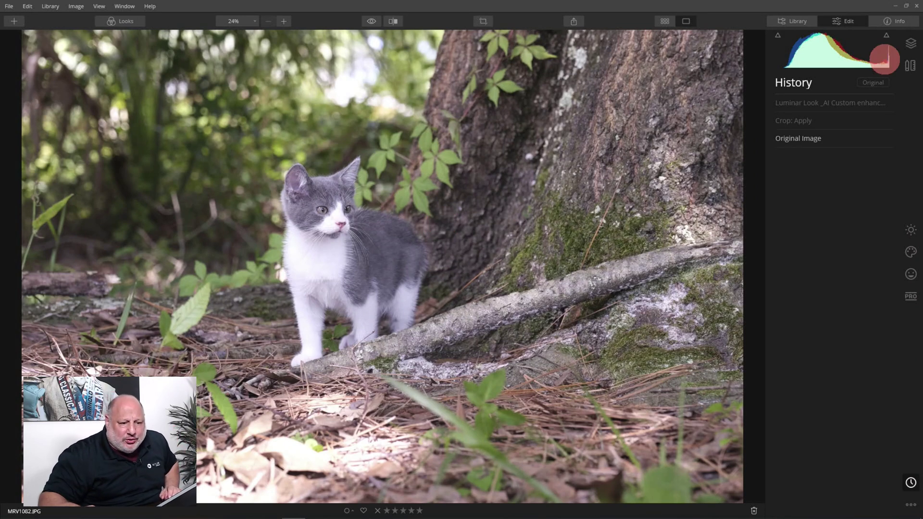
# Check the photo's file and camera details in Info, then return history to Crop: Apply.
pyautogui.click(896, 19)
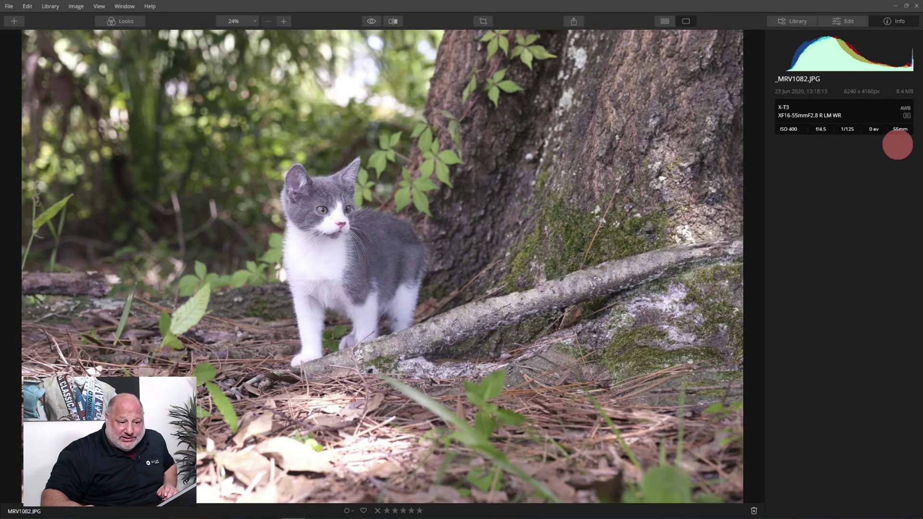
pyautogui.click(844, 19)
pyautogui.click(897, 21)
pyautogui.click(858, 23)
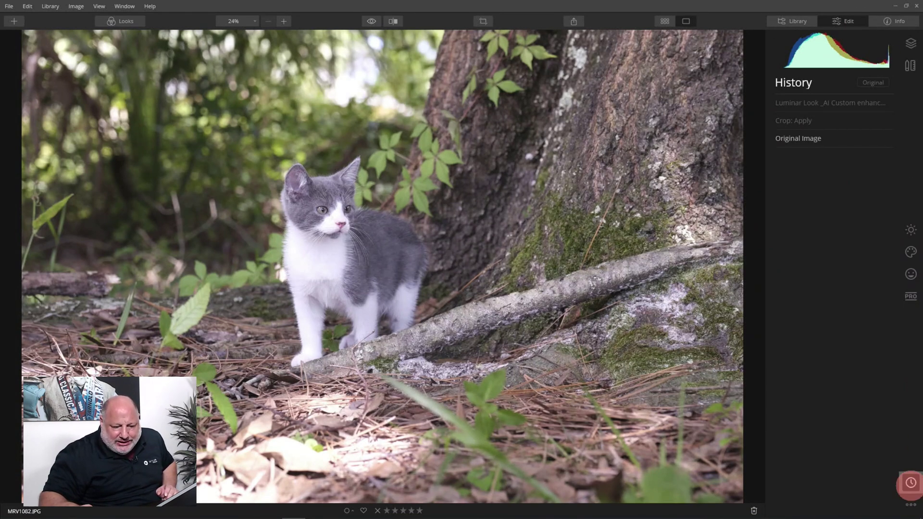
pyautogui.click(801, 120)
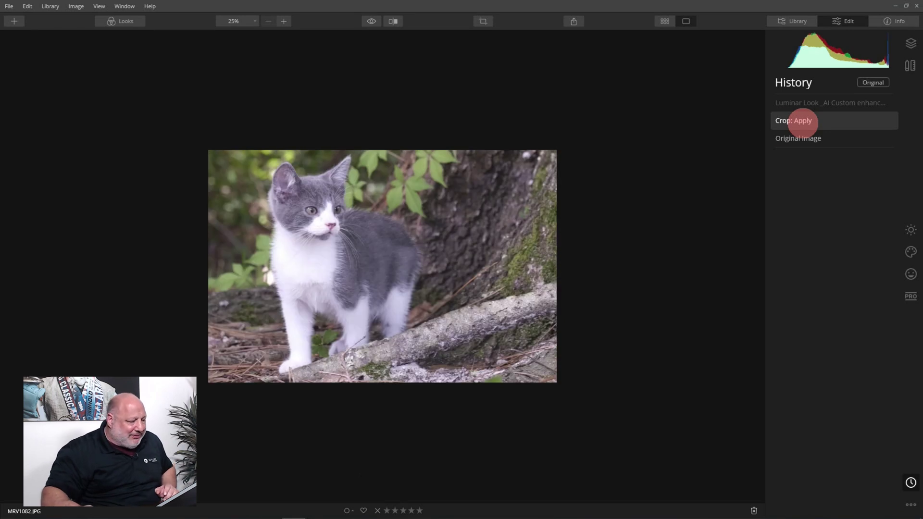
pyautogui.scroll(5, 298, 200)
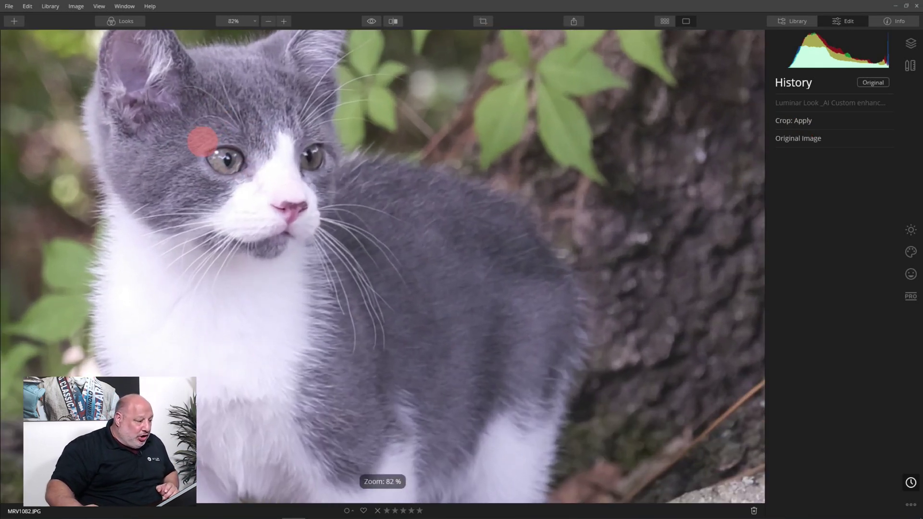
pyautogui.scroll(1, 231, 129)
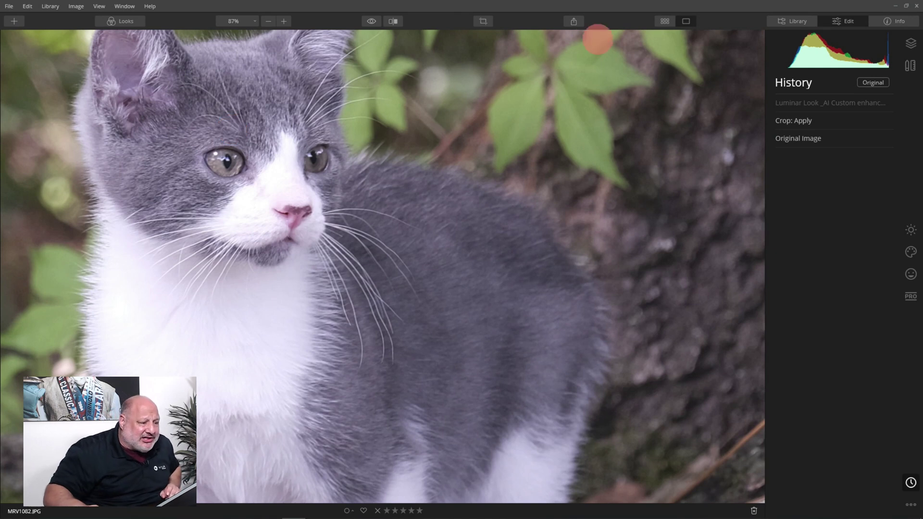
pyautogui.click(573, 22)
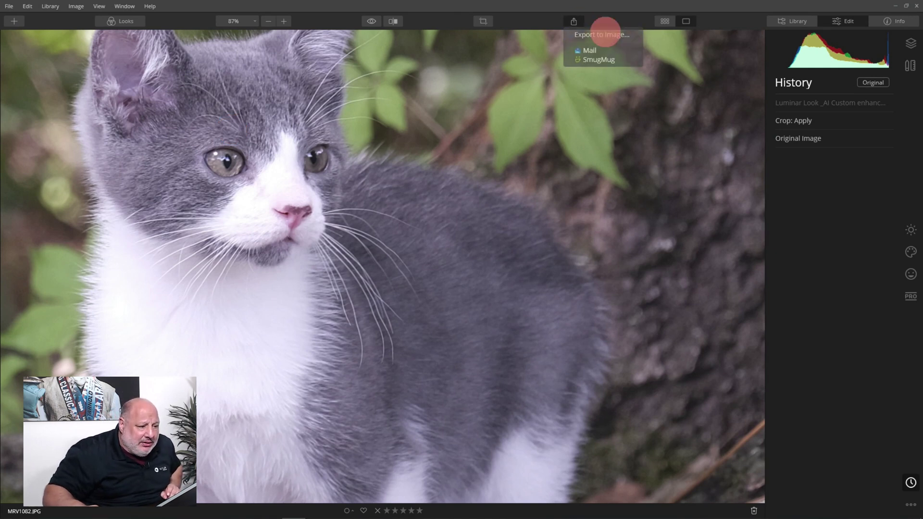
pyautogui.click(604, 34)
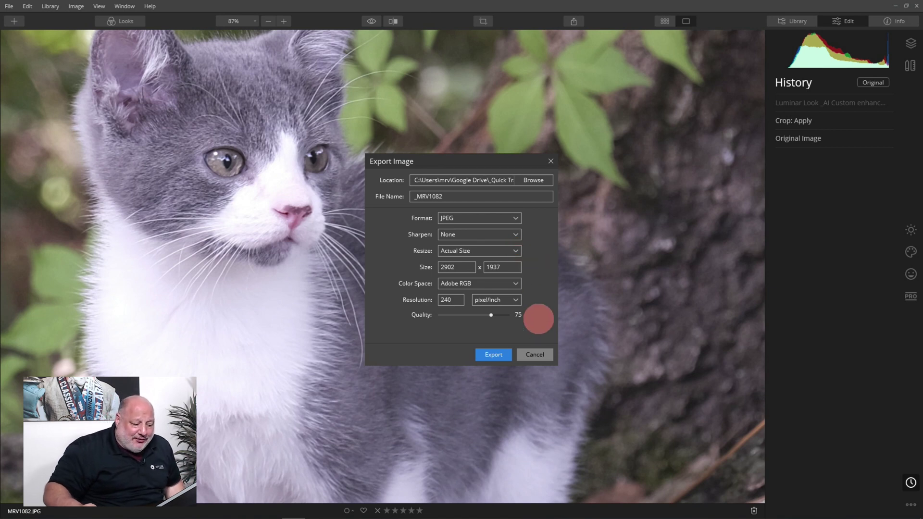
pyautogui.click(534, 354)
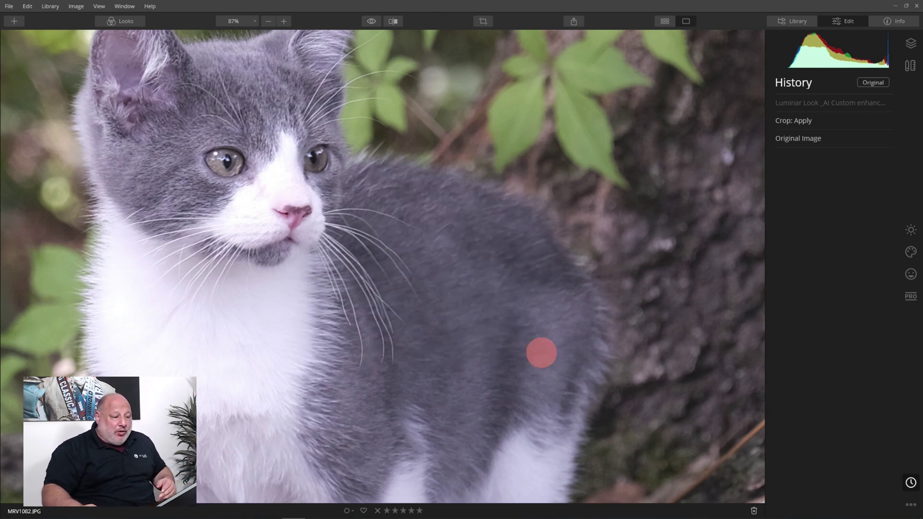
pyautogui.scroll(-3, 475, 292)
pyautogui.scroll(-2, 477, 294)
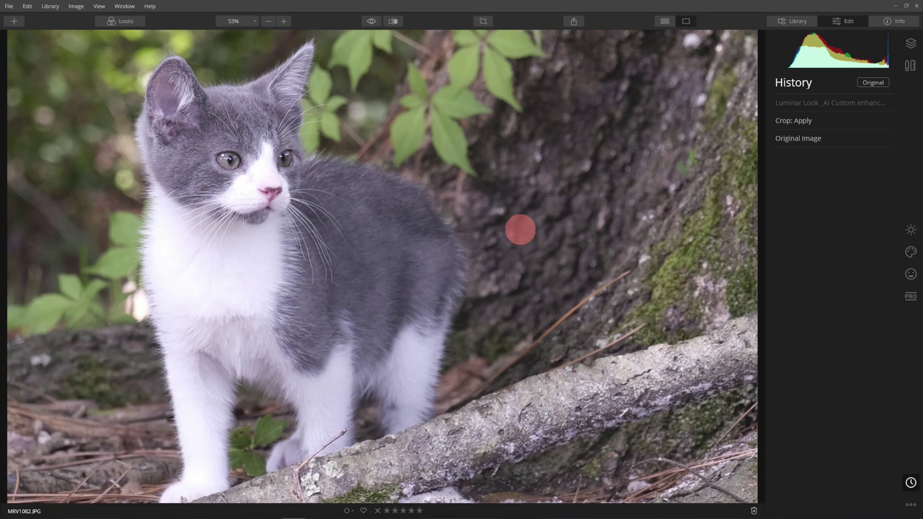
# Apply the AI Image Enhancer look from the Essentials Looks collection.
pyautogui.scroll(-2, 295, 237)
pyautogui.scroll(-1, 295, 236)
pyautogui.scroll(1, 295, 236)
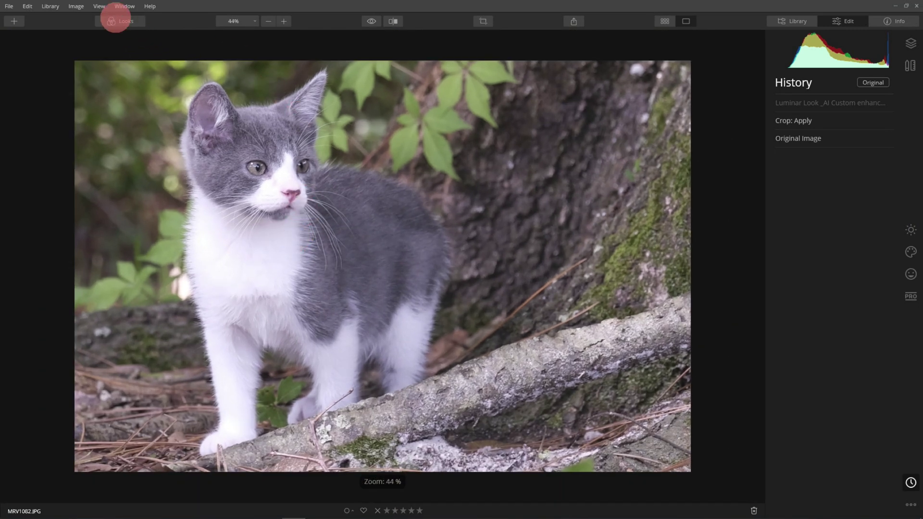
pyautogui.click(116, 20)
pyautogui.click(910, 230)
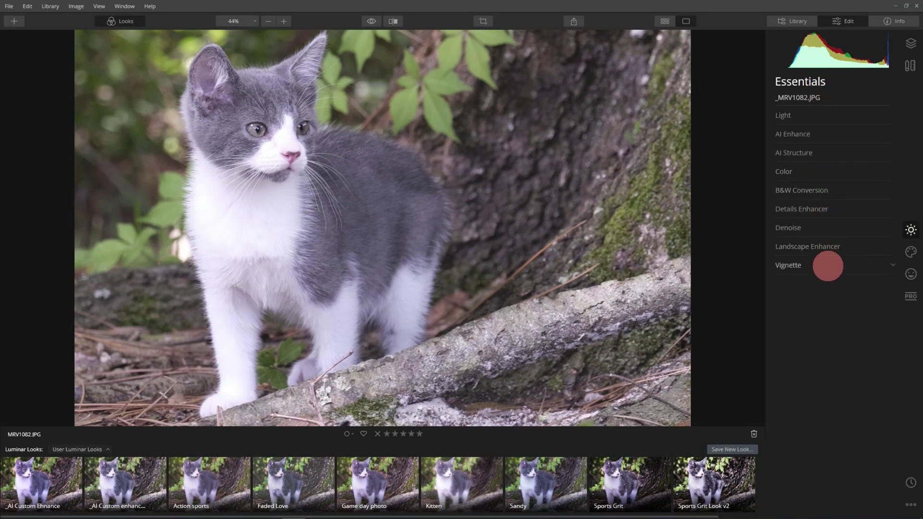
pyautogui.moveTo(47, 482)
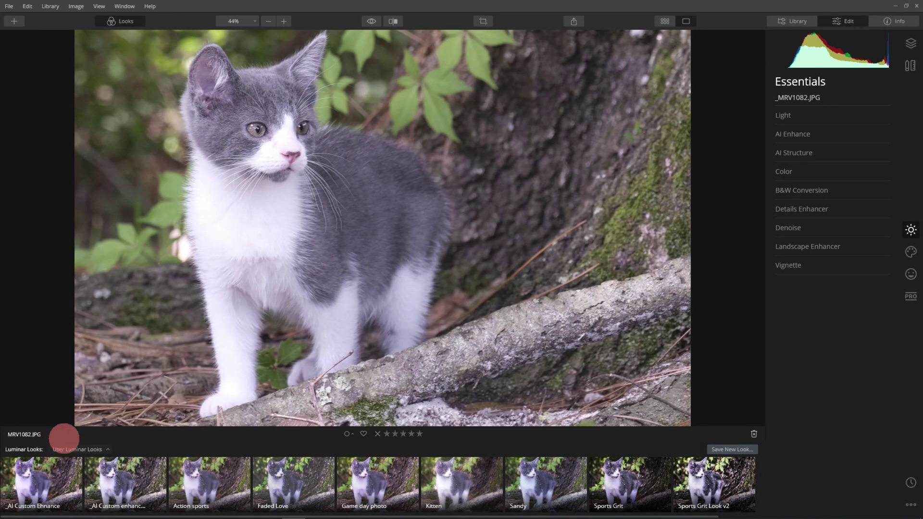
pyautogui.click(70, 450)
pyautogui.click(54, 247)
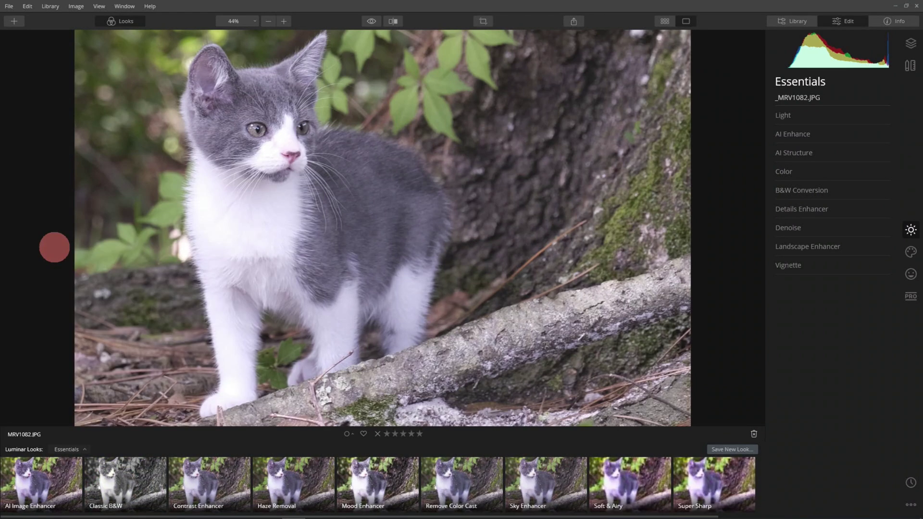
pyautogui.click(62, 473)
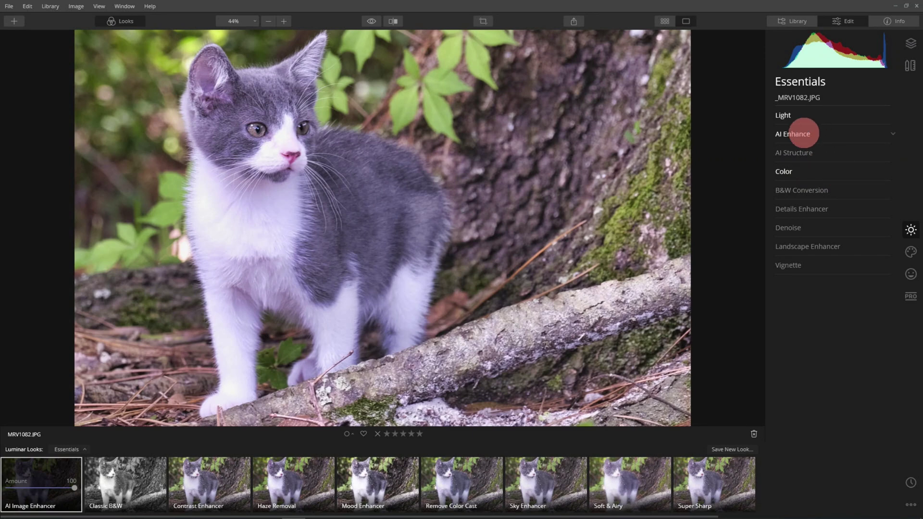
# Compare AI Enhance off and on, then inspect Light settings (Highlights -48, Shadows 33).
pyautogui.click(803, 134)
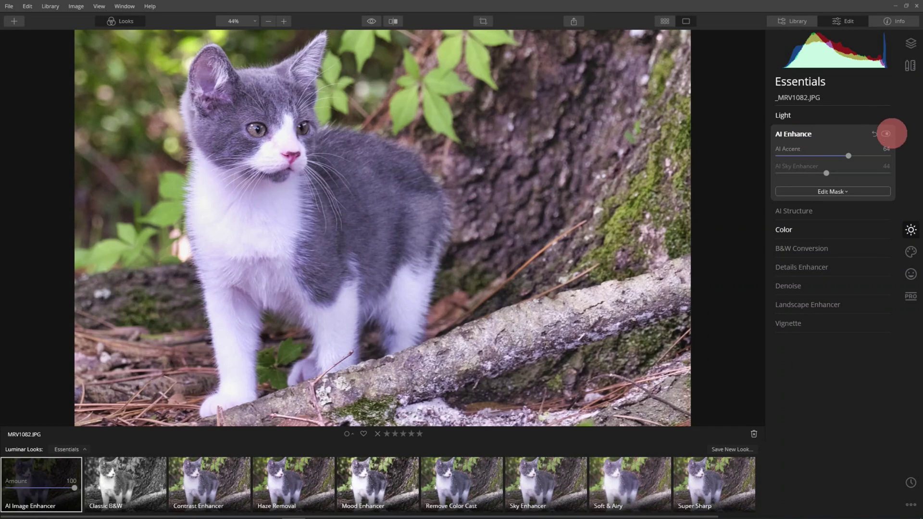
pyautogui.click(885, 134)
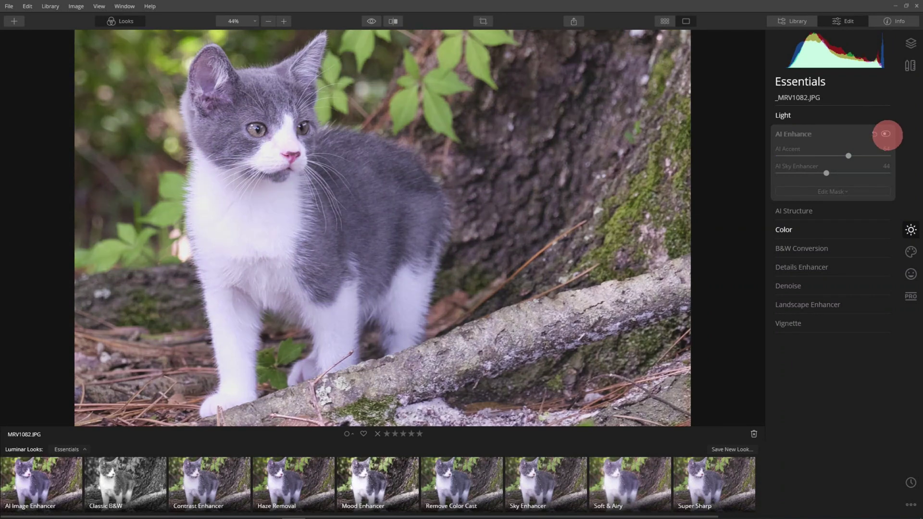
pyautogui.click(885, 134)
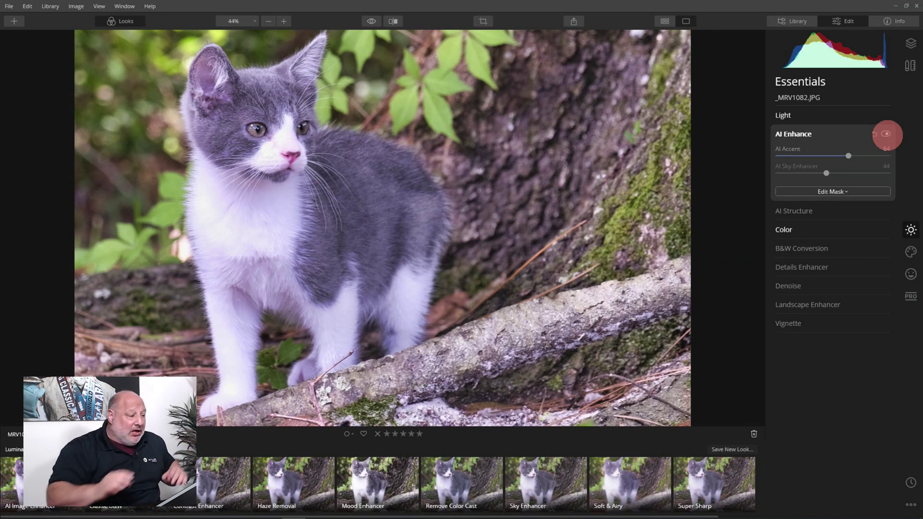
pyautogui.click(784, 115)
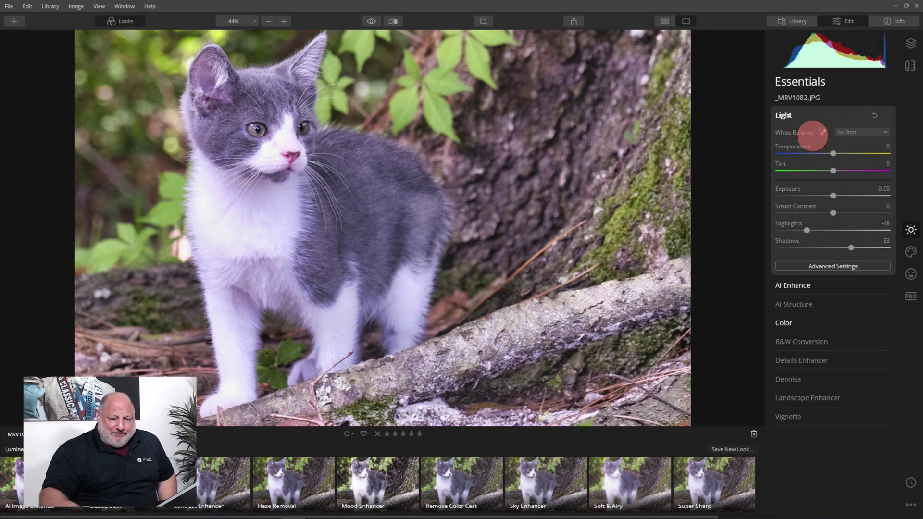
# Reopen the kitten photo from the gallery and expand AI Enhance (AI Accent 64, AI Sky Enhancer 44).
pyautogui.click(783, 116)
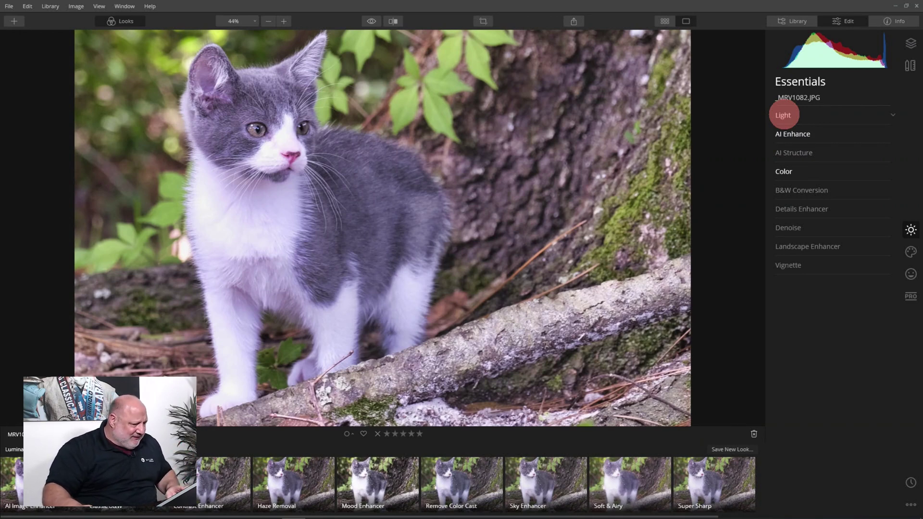
pyautogui.press('g')
pyautogui.doubleClick(136, 143)
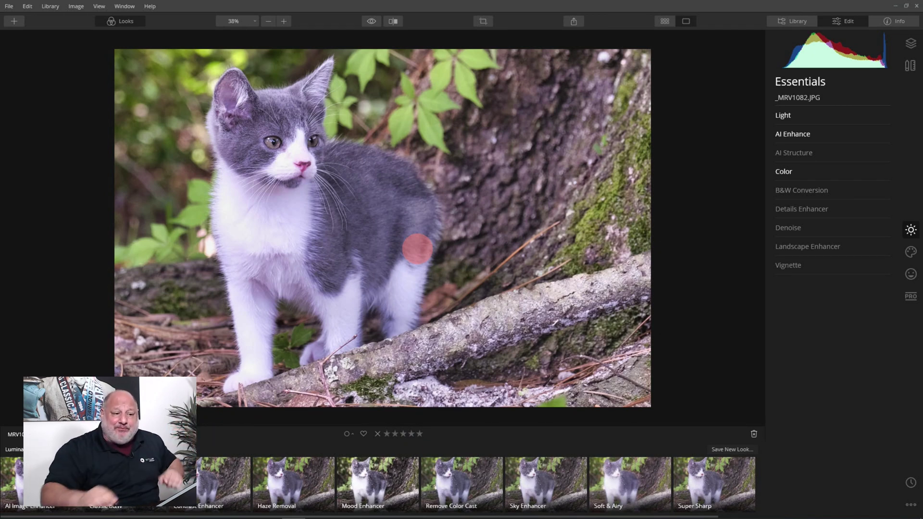
pyautogui.click(784, 115)
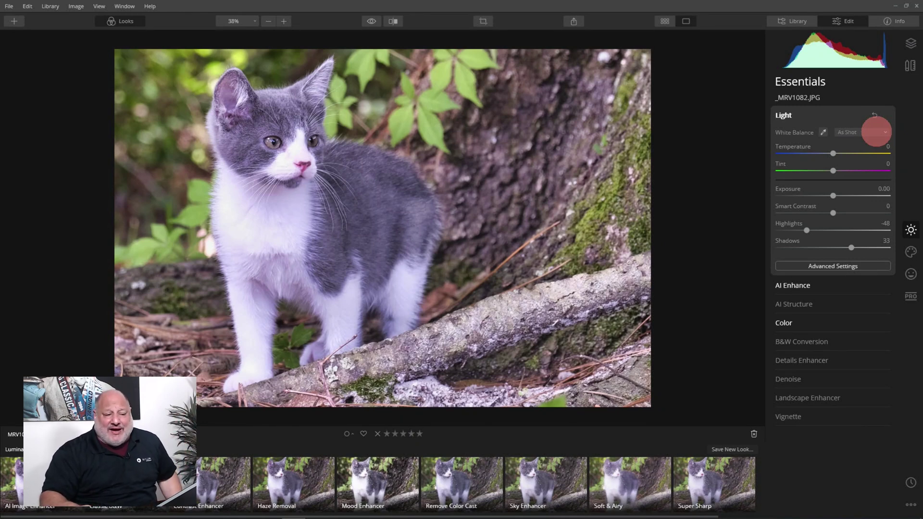
pyautogui.click(783, 114)
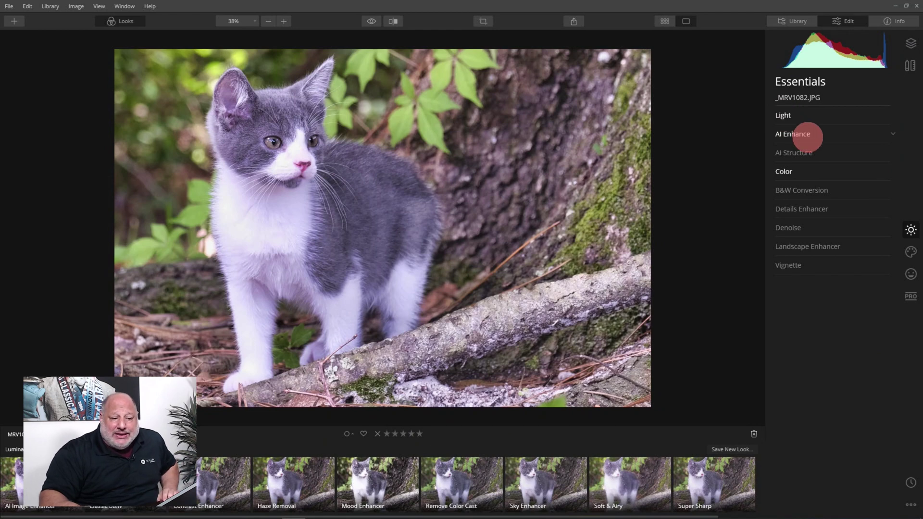
pyautogui.click(808, 137)
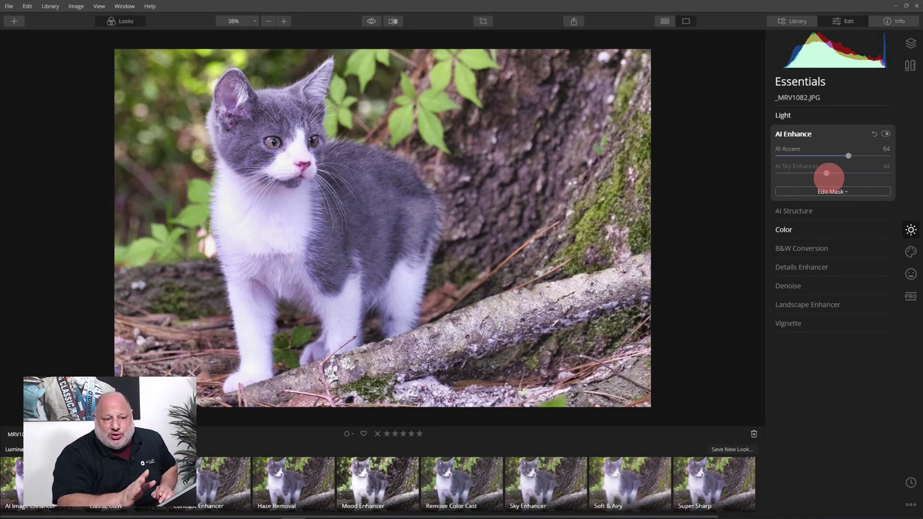
# Set Light Highlights to -100 and Blacks to -14 in Advanced Settings.
pyautogui.click(788, 115)
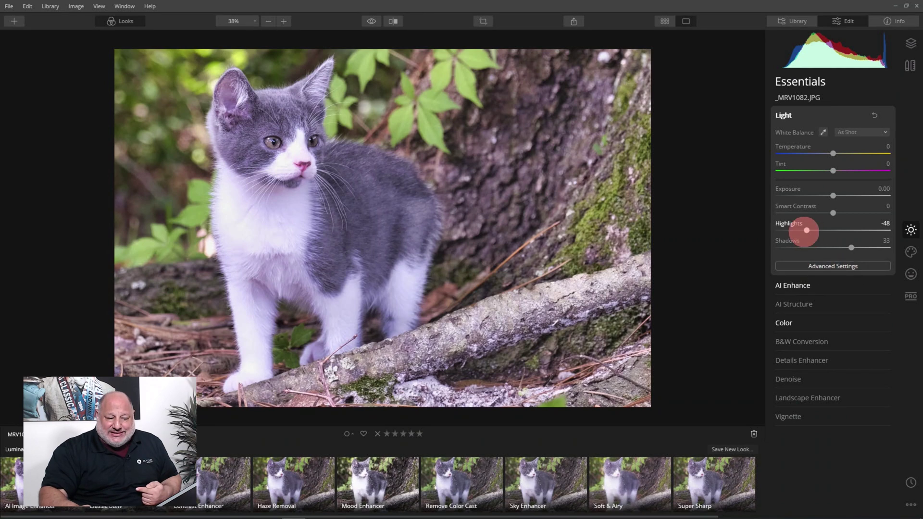
pyautogui.moveTo(806, 230); pyautogui.dragTo(781, 230)
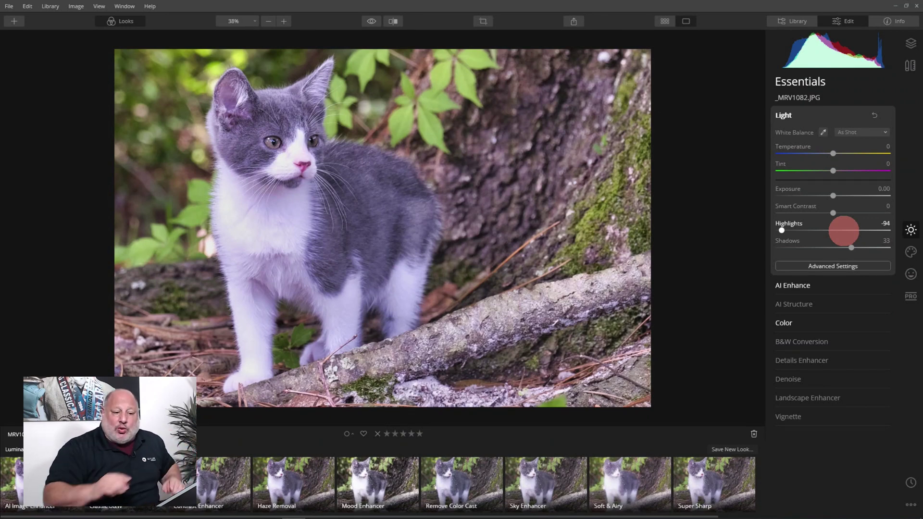
pyautogui.moveTo(843, 230); pyautogui.dragTo(763, 230)
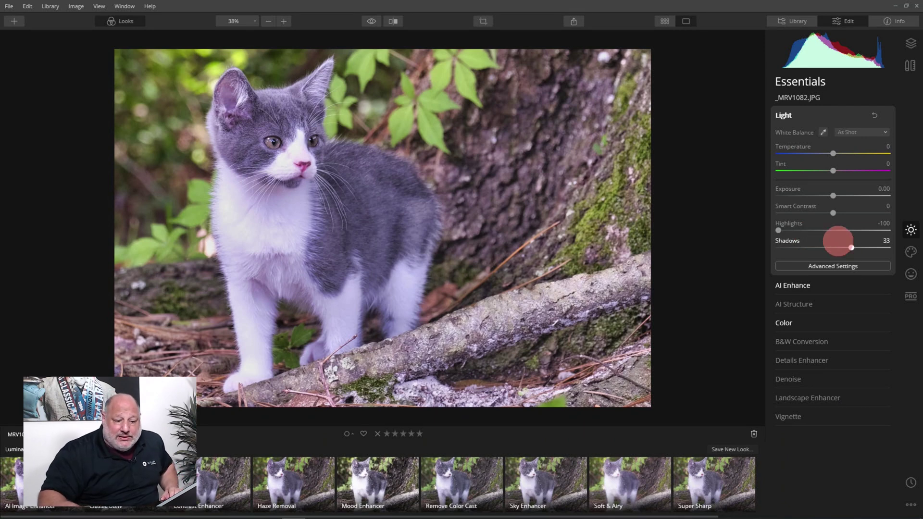
pyautogui.click(847, 265)
pyautogui.moveTo(827, 304)
pyautogui.mouseDown()
pyautogui.moveTo(816, 303)
pyautogui.moveTo(825, 303)
pyautogui.mouseUp()
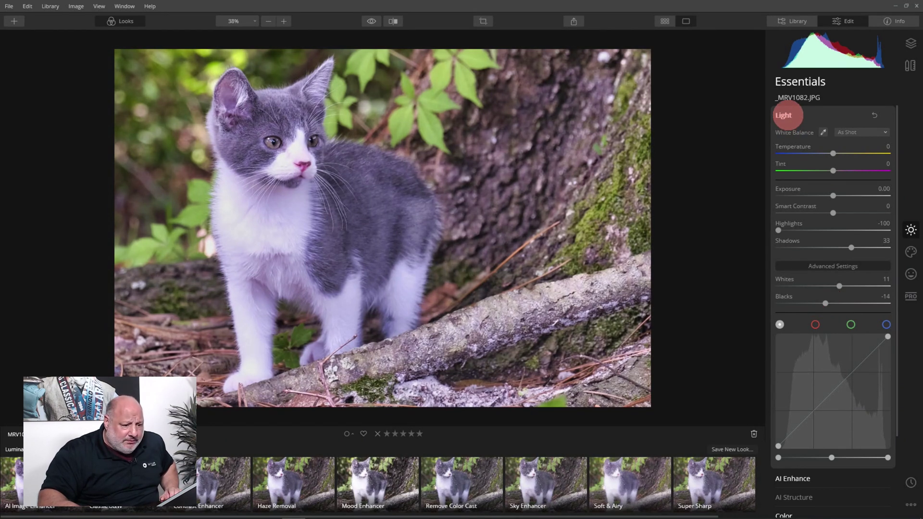
pyautogui.click(783, 114)
pyautogui.click(798, 131)
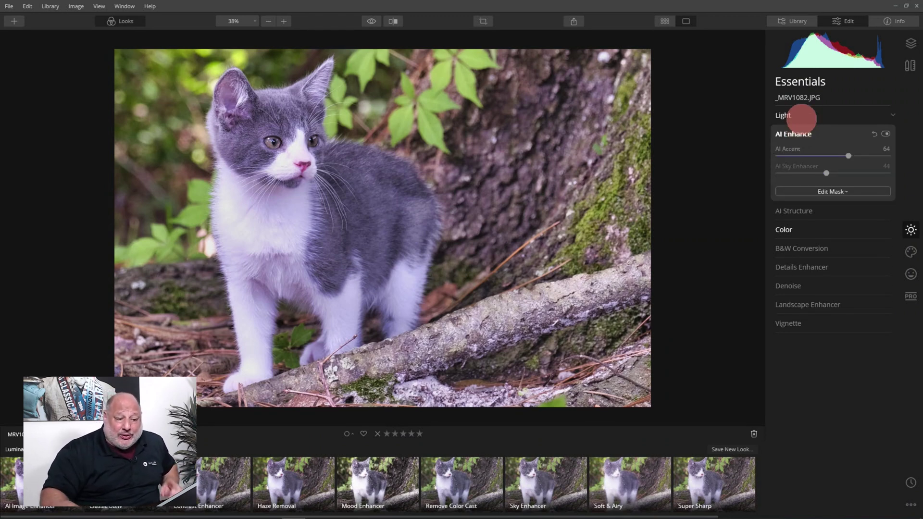
pyautogui.click(793, 117)
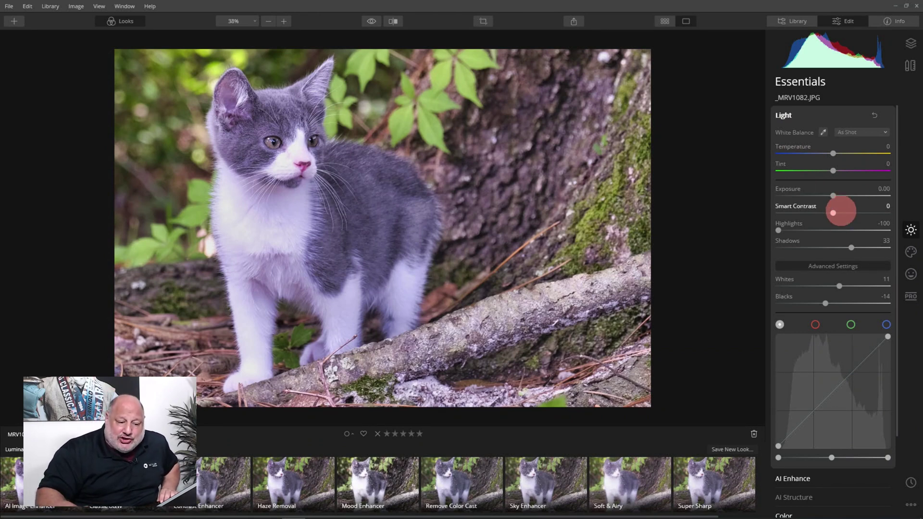
# Raise Smart Contrast to 26 and collapse the Light section.
pyautogui.moveTo(832, 213)
pyautogui.mouseDown()
pyautogui.moveTo(870, 213)
pyautogui.moveTo(847, 213)
pyautogui.mouseUp()
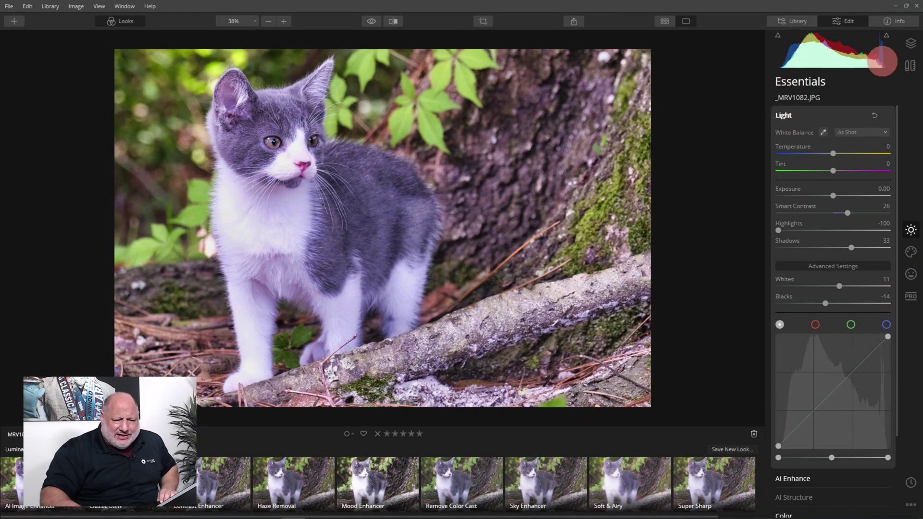
pyautogui.click(783, 115)
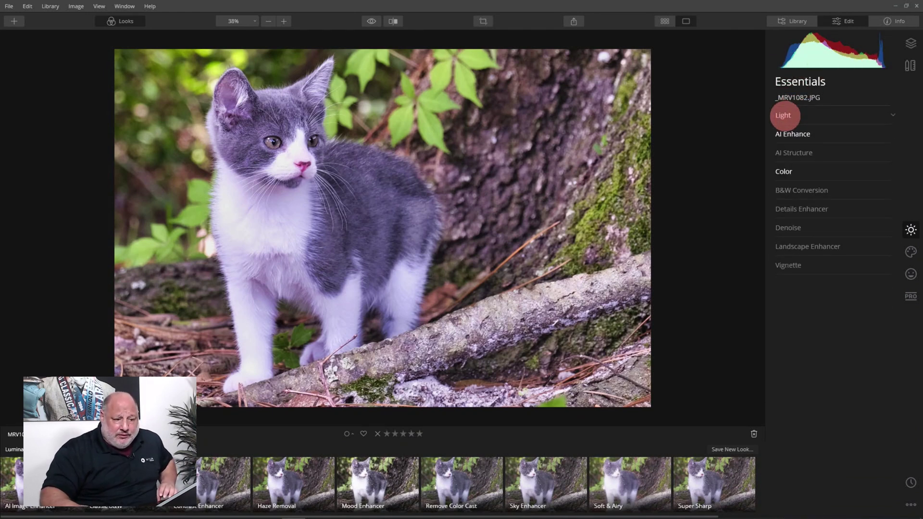
# Mute greens in Color Advanced Settings to Saturation -27, Luminance -60, and hide the Looks strip.
pyautogui.click(784, 171)
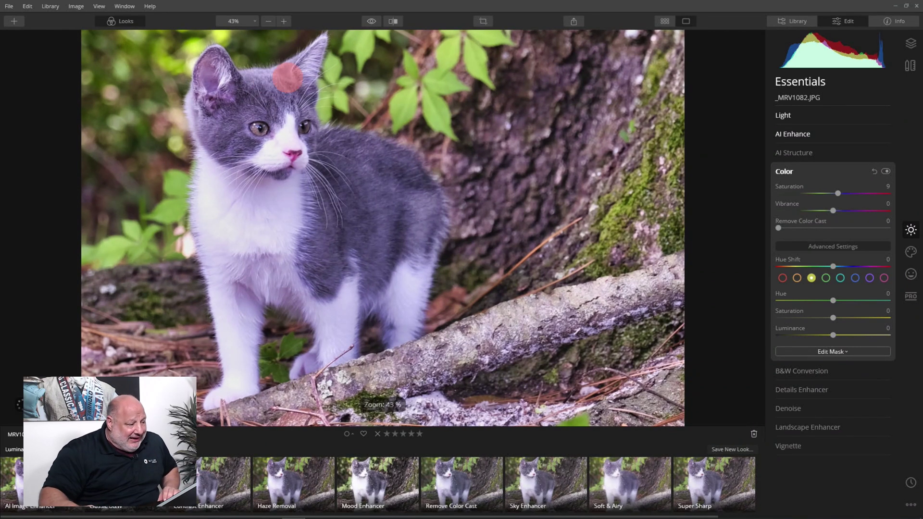
pyautogui.scroll(-1, 236, 190)
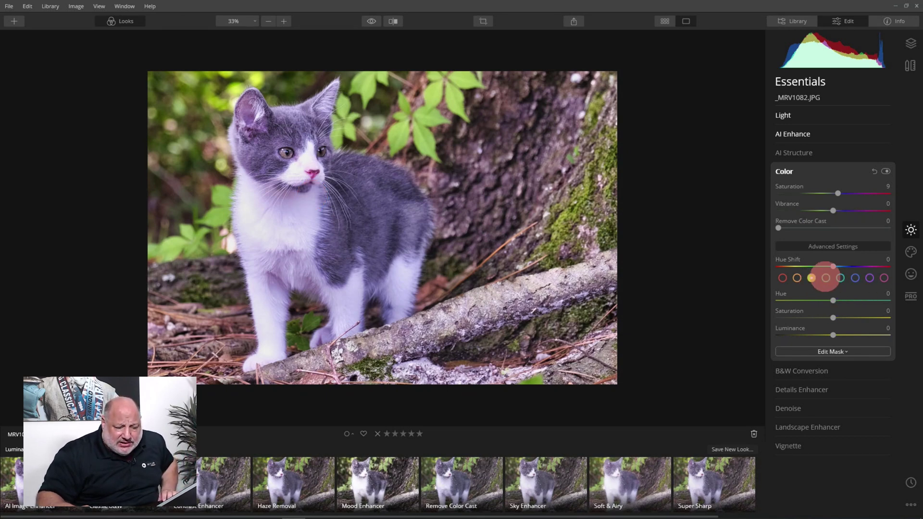
pyautogui.click(825, 277)
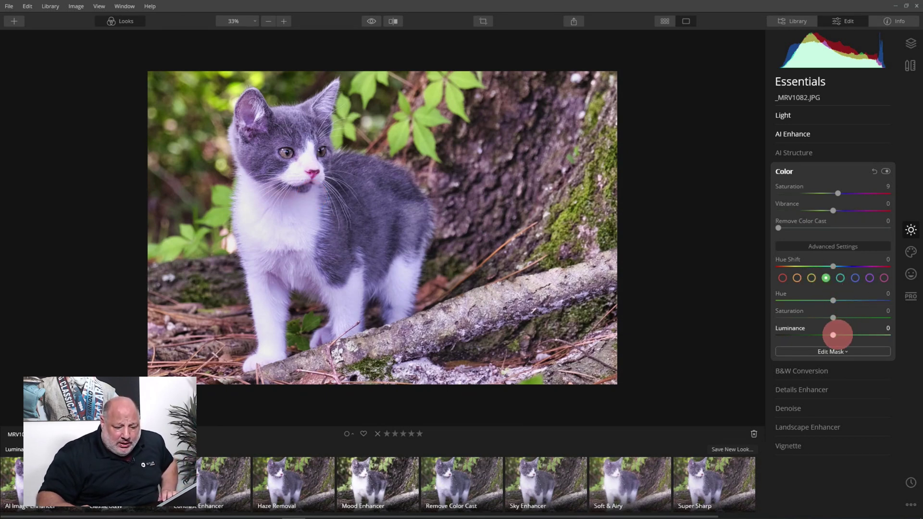
pyautogui.moveTo(833, 335); pyautogui.dragTo(809, 335)
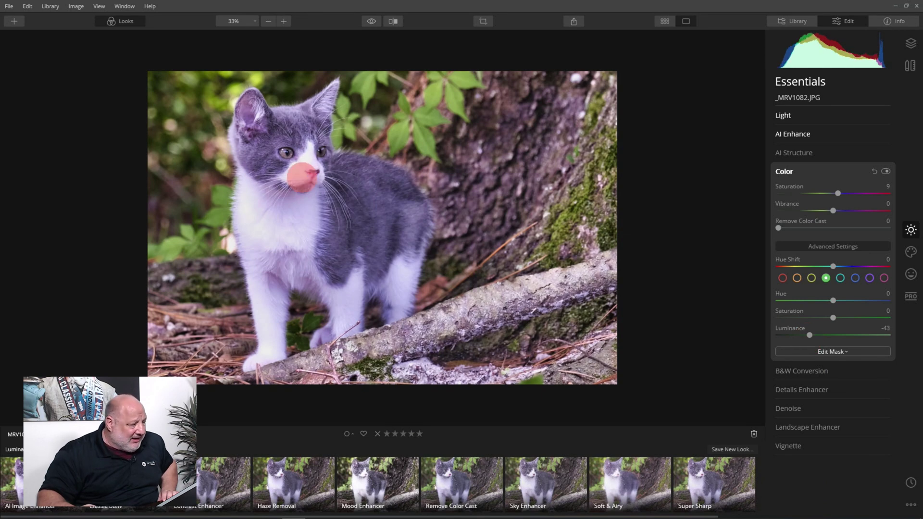
pyautogui.click(123, 20)
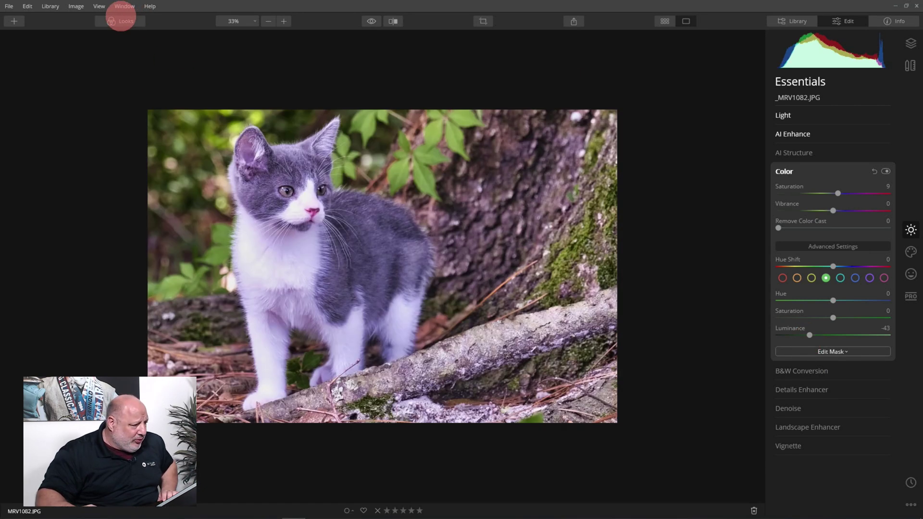
pyautogui.scroll(3, 232, 137)
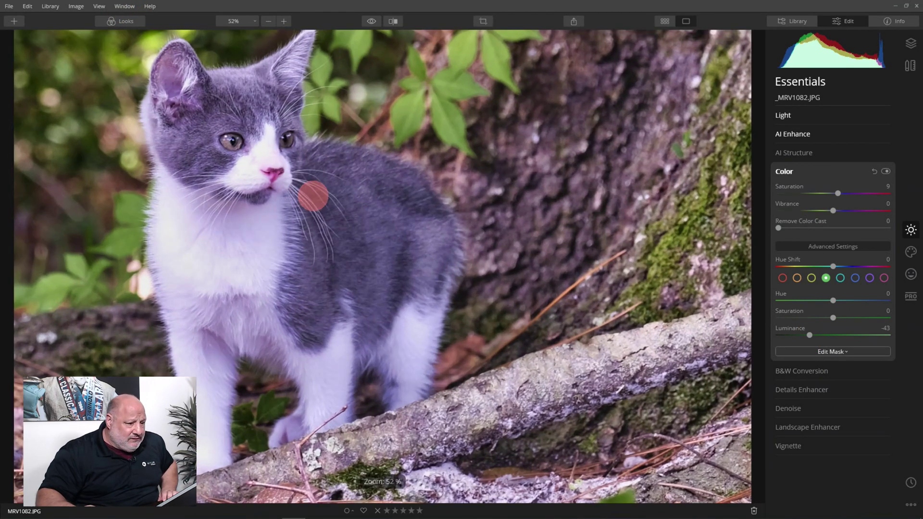
pyautogui.scroll(1, 313, 196)
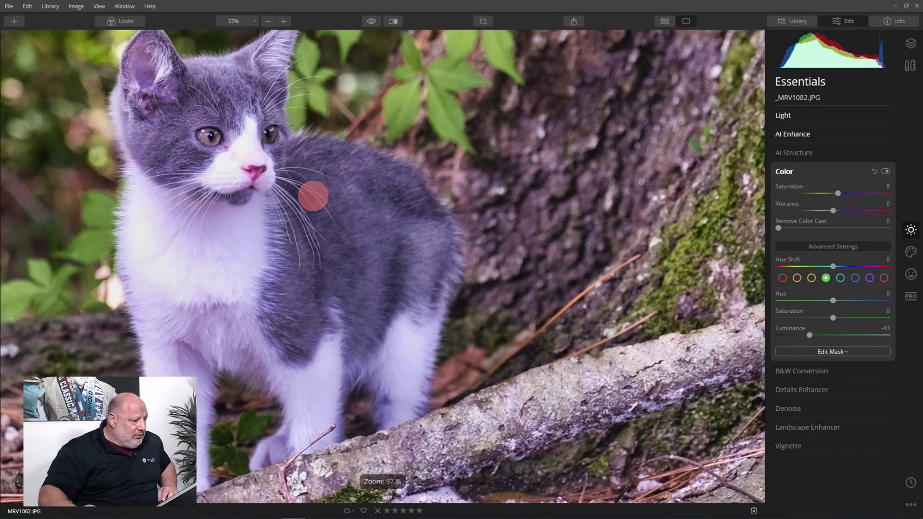
pyautogui.scroll(-1, 312, 196)
pyautogui.scroll(-1, 316, 194)
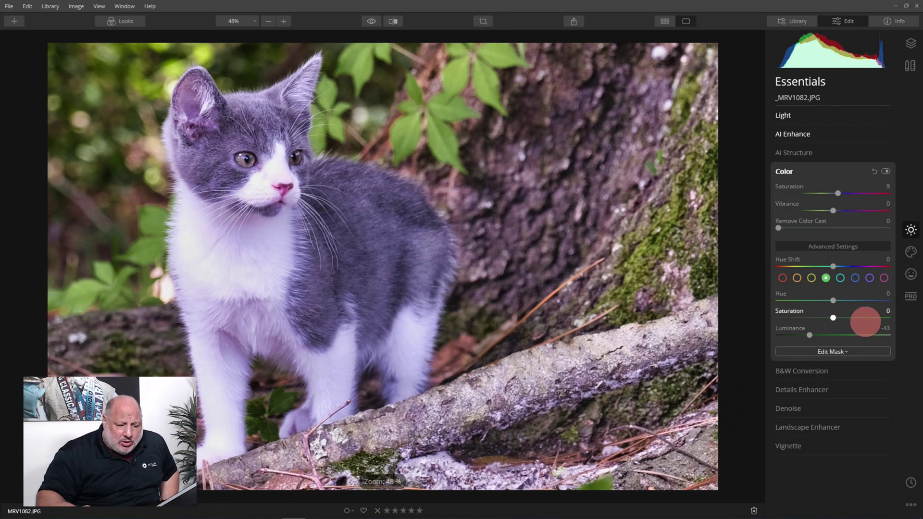
pyautogui.moveTo(809, 335); pyautogui.dragTo(818, 318)
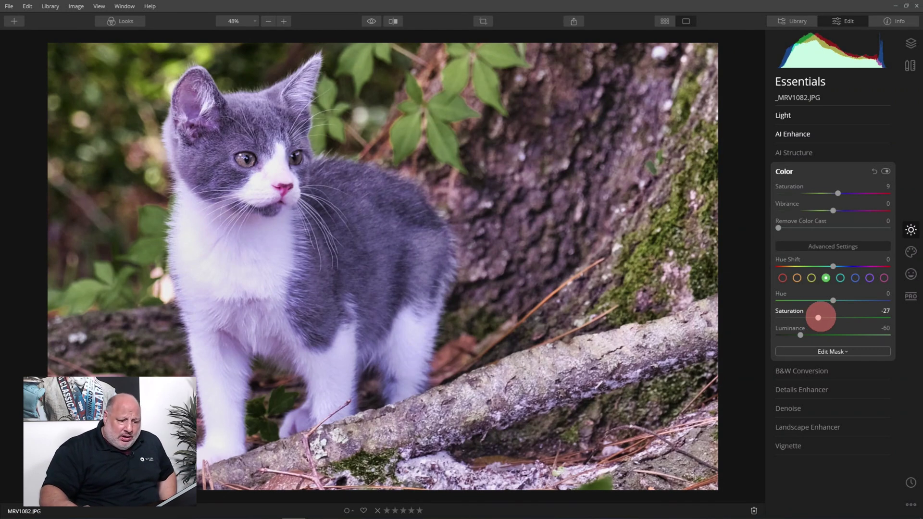
pyautogui.click(811, 278)
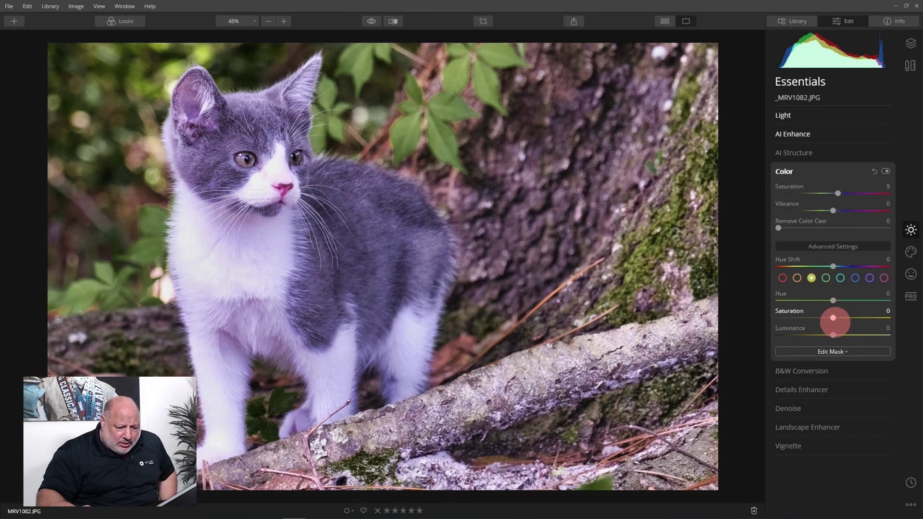
# Adjust yellow, red and orange tones, leaving orange Luminance at -14, then collapse Color.
pyautogui.moveTo(833, 335)
pyautogui.mouseDown()
pyautogui.moveTo(910, 335)
pyautogui.moveTo(737, 344)
pyautogui.moveTo(830, 335)
pyautogui.mouseUp()
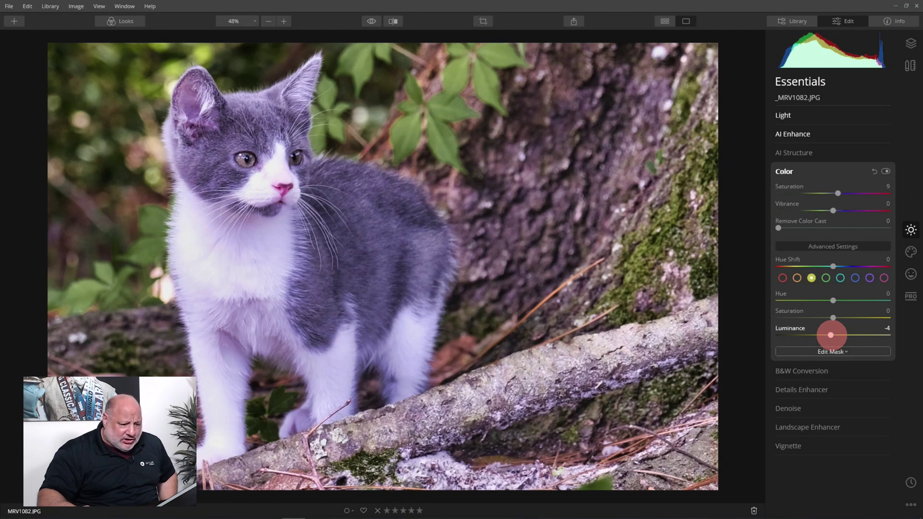
pyautogui.click(797, 278)
pyautogui.click(782, 278)
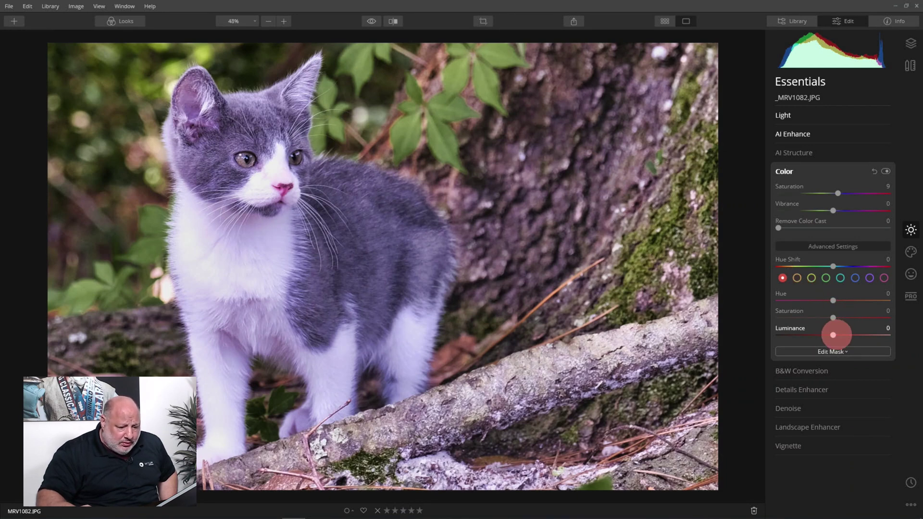
pyautogui.moveTo(832, 335)
pyautogui.mouseDown()
pyautogui.moveTo(904, 339)
pyautogui.moveTo(744, 332)
pyautogui.moveTo(898, 339)
pyautogui.moveTo(733, 339)
pyautogui.moveTo(852, 335)
pyautogui.moveTo(816, 334)
pyautogui.mouseUp()
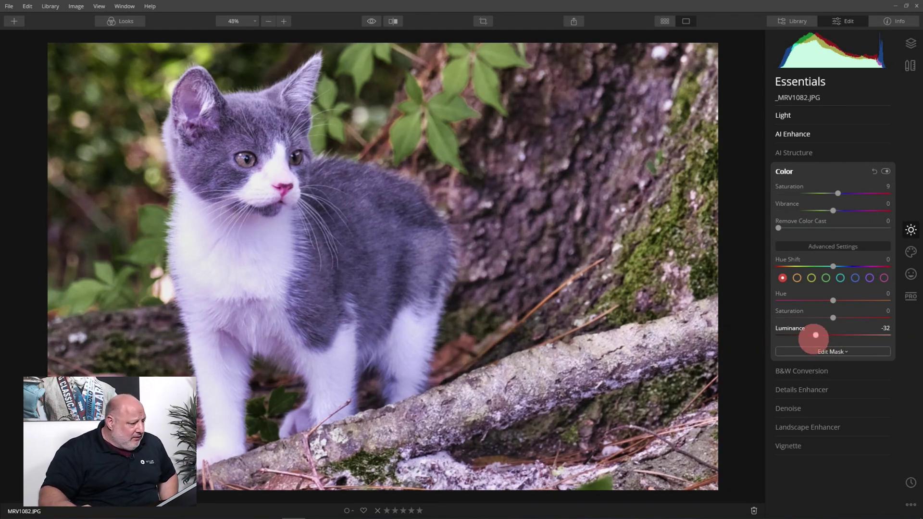
pyautogui.click(796, 277)
pyautogui.click(833, 318)
pyautogui.moveTo(833, 318); pyautogui.dragTo(825, 341)
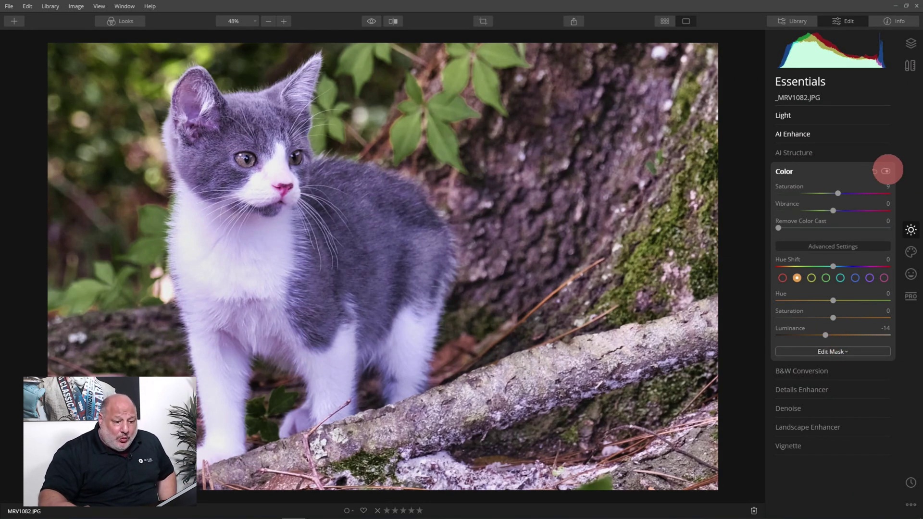
pyautogui.click(886, 171)
pyautogui.click(885, 171)
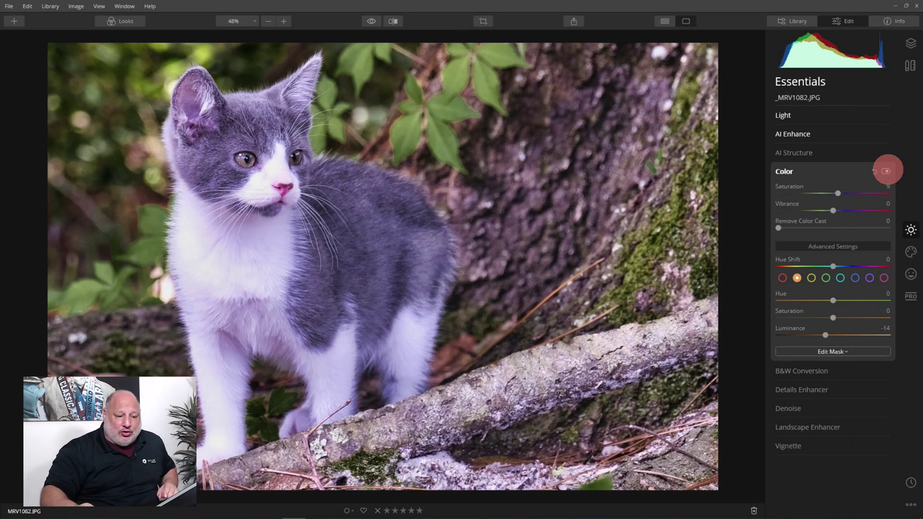
pyautogui.click(783, 171)
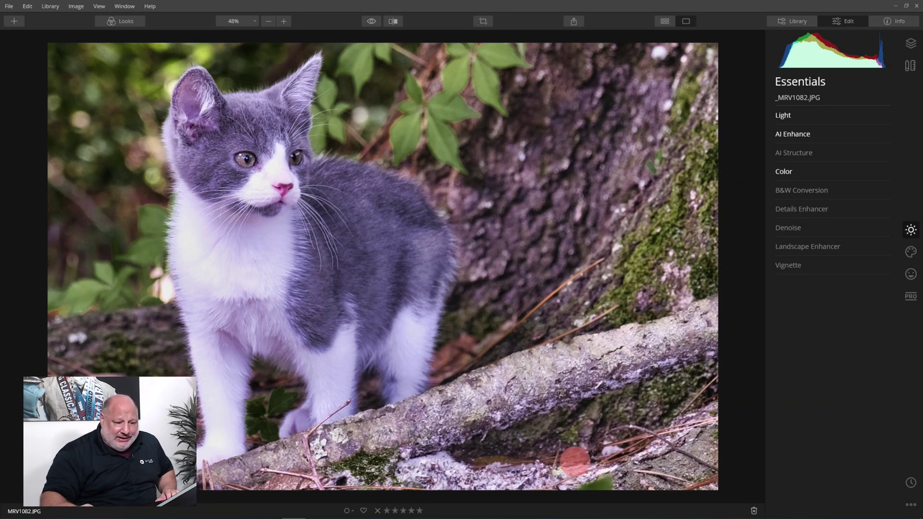
# Test AI Structure extremes, then settle on Amount 11 and Boost 48.
pyautogui.click(797, 152)
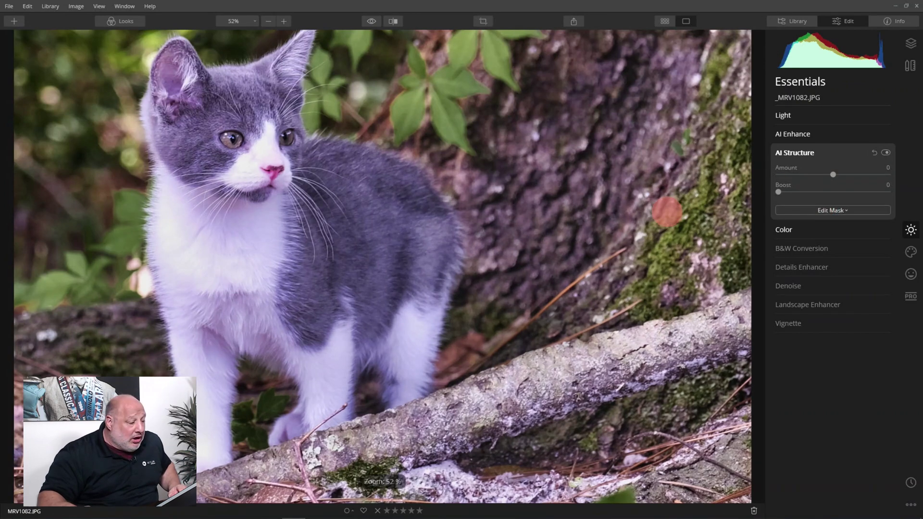
pyautogui.scroll(-2, 665, 212)
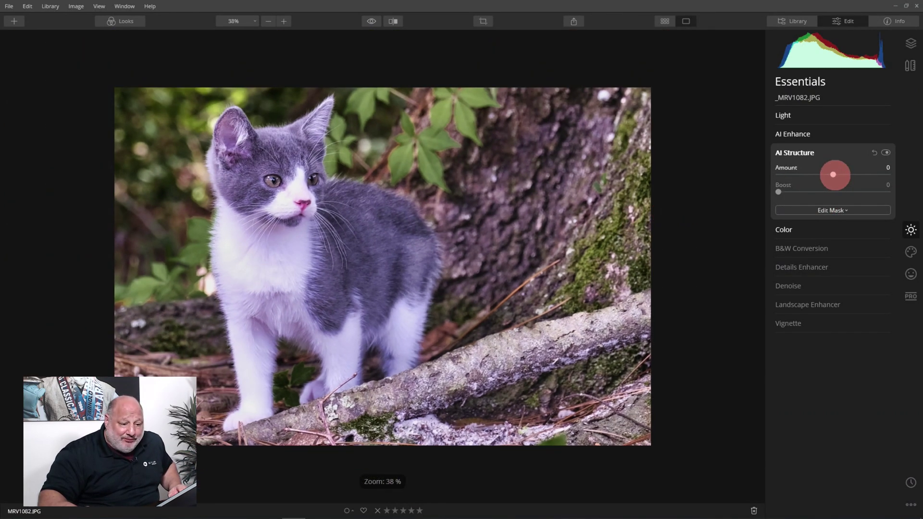
pyautogui.moveTo(835, 174); pyautogui.dragTo(918, 179)
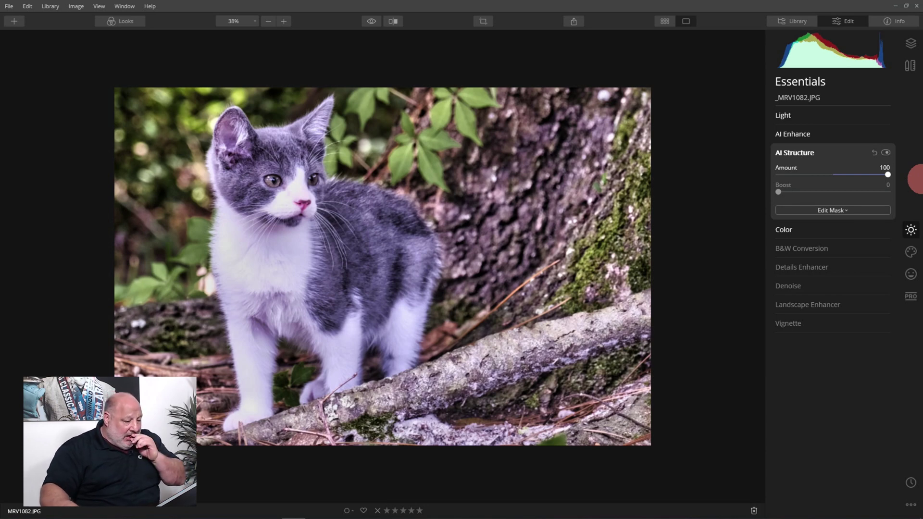
pyautogui.moveTo(918, 179); pyautogui.dragTo(668, 185)
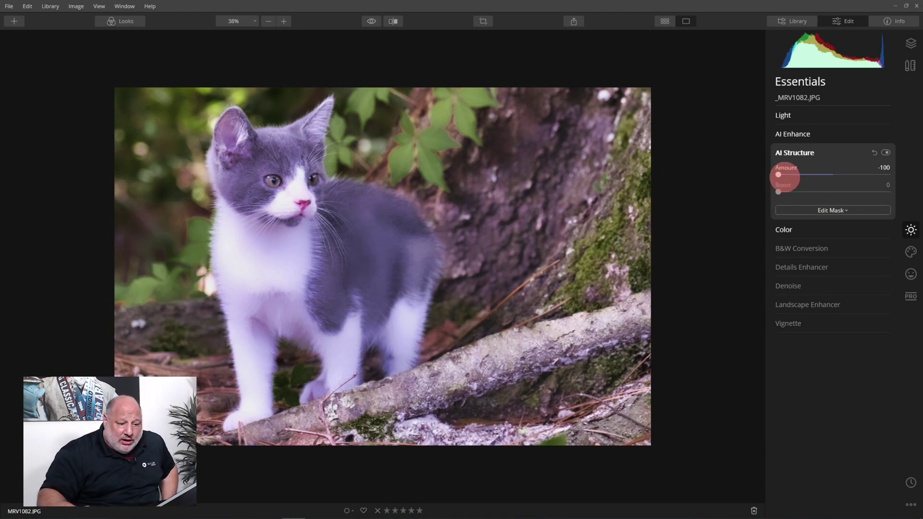
pyautogui.doubleClick(778, 174)
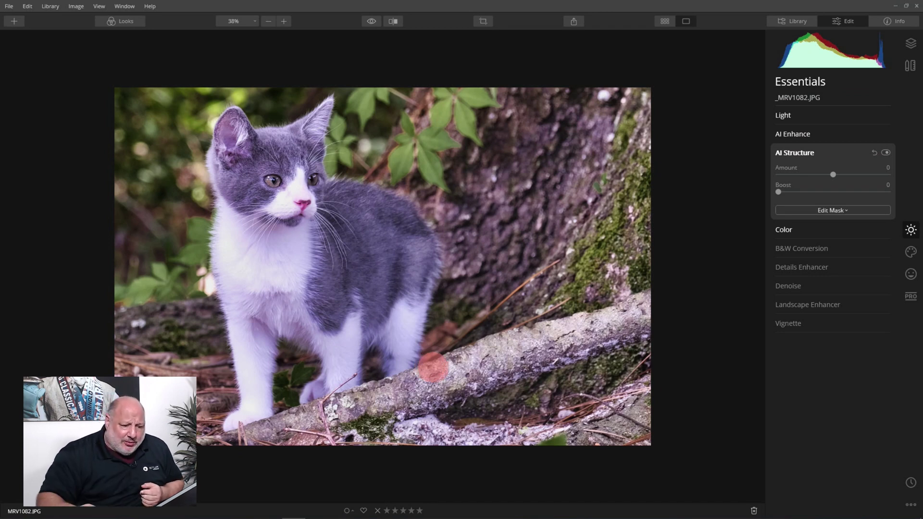
pyautogui.moveTo(832, 175); pyautogui.dragTo(839, 174)
pyautogui.moveTo(778, 191)
pyautogui.mouseDown()
pyautogui.moveTo(847, 192)
pyautogui.moveTo(758, 197)
pyautogui.moveTo(844, 197)
pyautogui.moveTo(769, 201)
pyautogui.mouseUp()
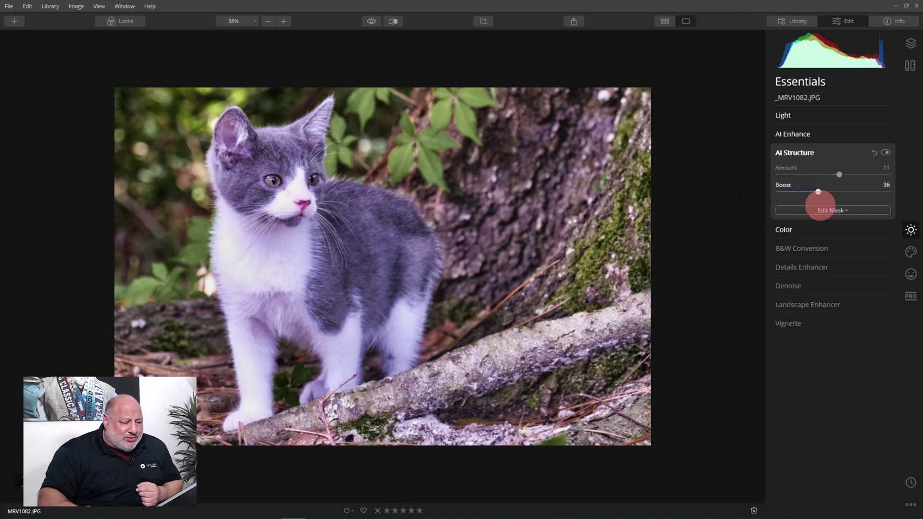
pyautogui.moveTo(819, 191)
pyautogui.mouseDown()
pyautogui.moveTo(857, 182)
pyautogui.moveTo(802, 192)
pyautogui.moveTo(832, 192)
pyautogui.mouseUp()
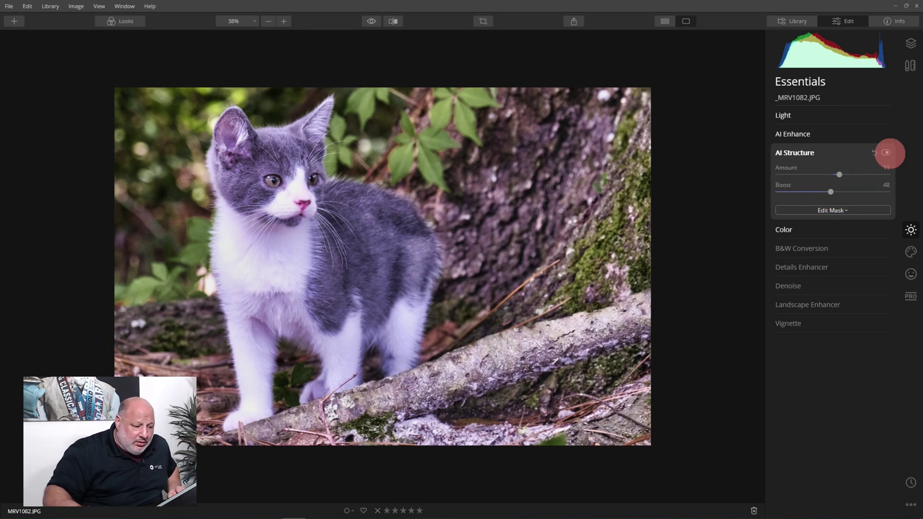
# Compare AI Structure off and on at 100% zoom on the log's bark, leaving it on.
pyautogui.click(886, 152)
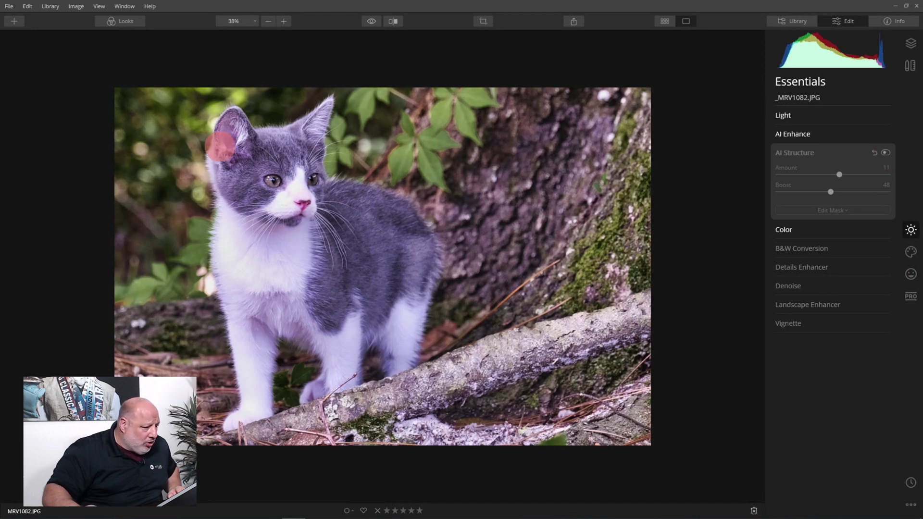
pyautogui.scroll(2, 221, 144)
pyautogui.click(246, 22)
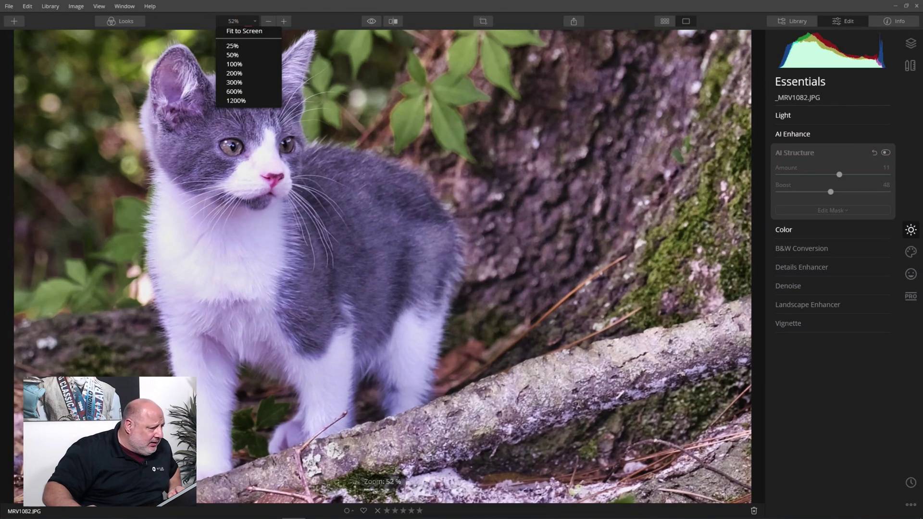
pyautogui.click(242, 61)
pyautogui.moveTo(525, 233); pyautogui.dragTo(320, 62)
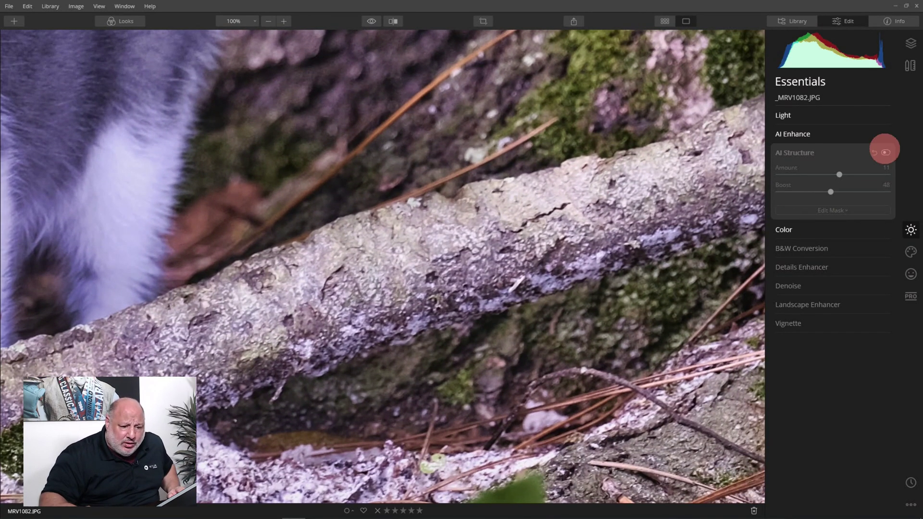
pyautogui.click(885, 152)
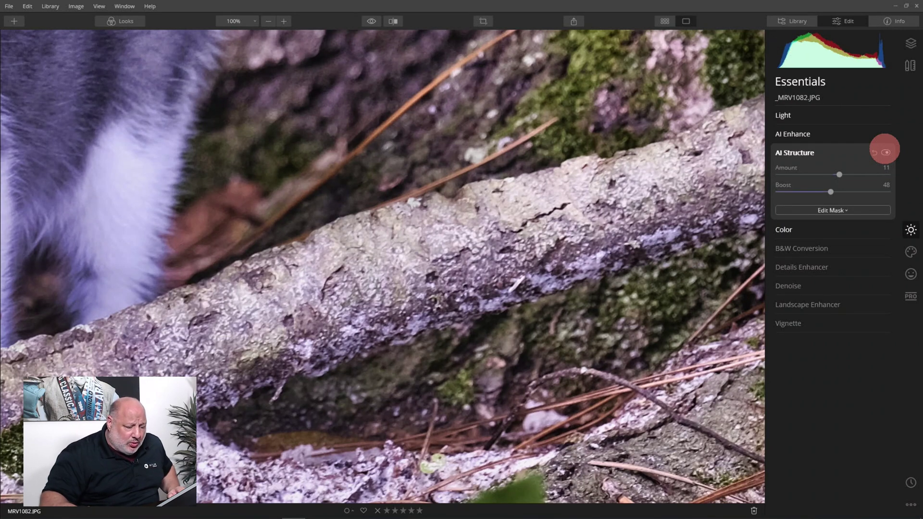
pyautogui.click(885, 152)
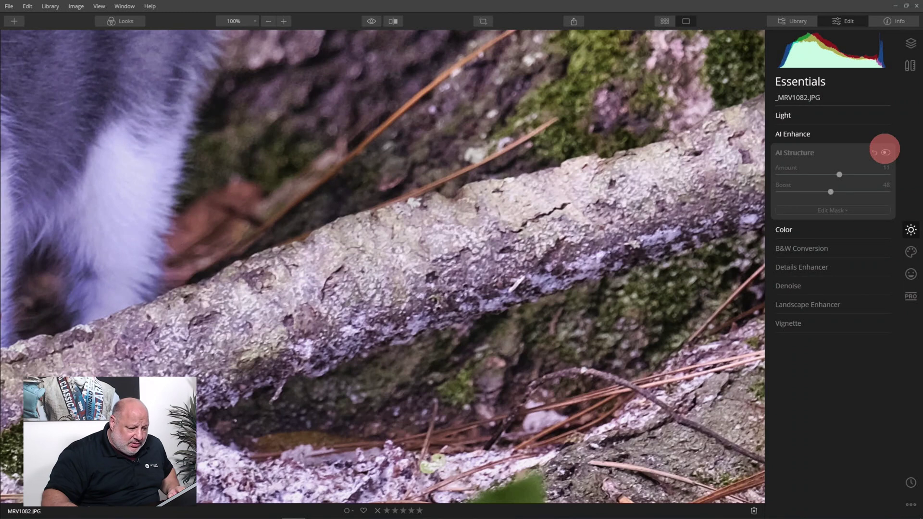
pyautogui.click(884, 151)
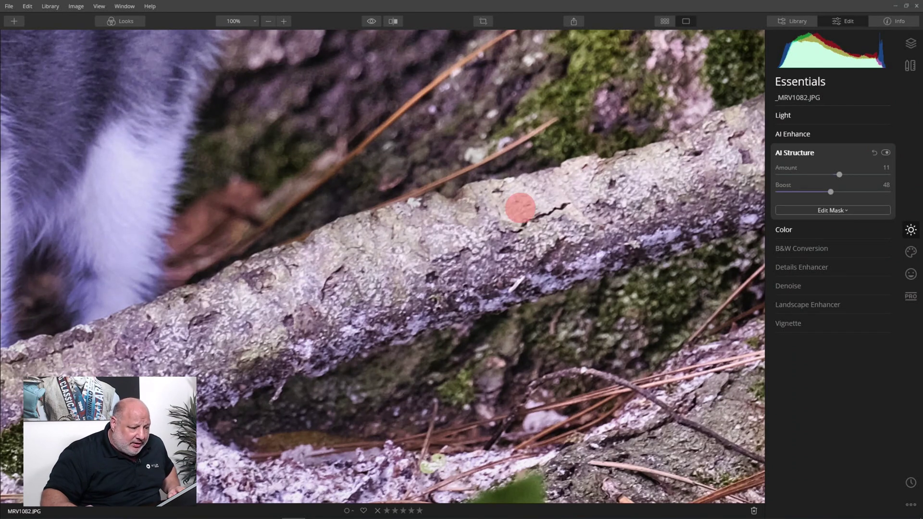
pyautogui.hotkey('ctrl', '0')
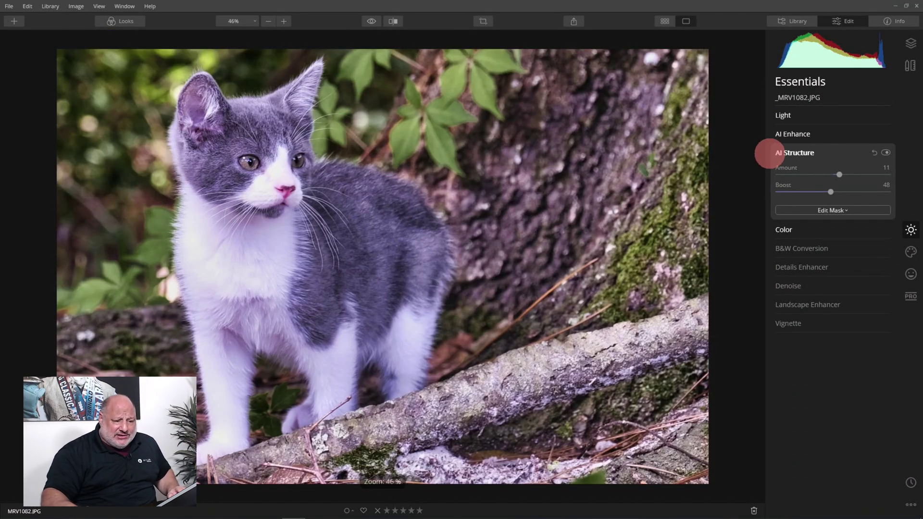
pyautogui.click(783, 152)
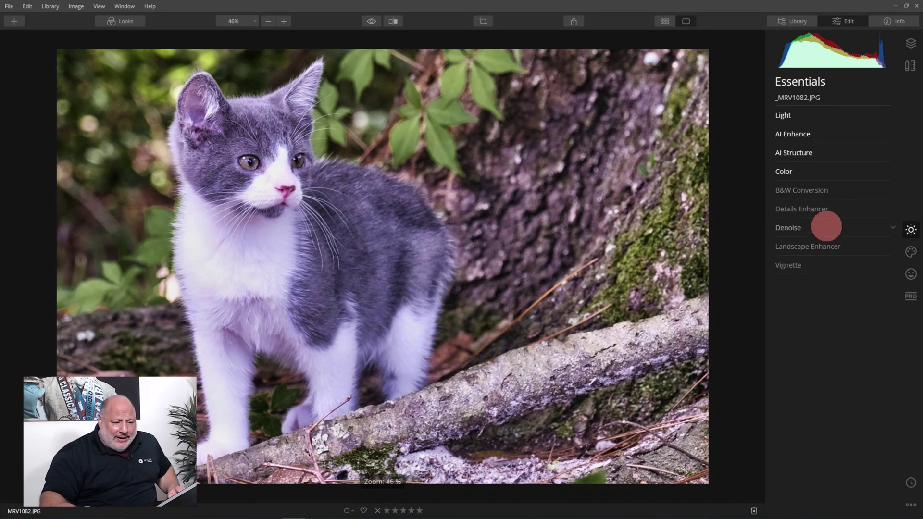
# Set Details Enhancer to Medium Details 27 and Small Details 8, then collapse it.
pyautogui.click(795, 209)
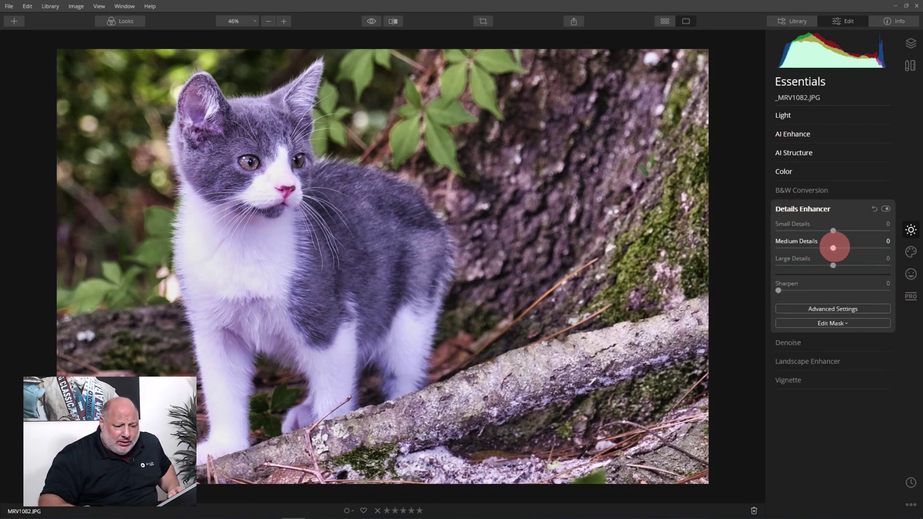
pyautogui.moveTo(835, 248); pyautogui.dragTo(841, 248)
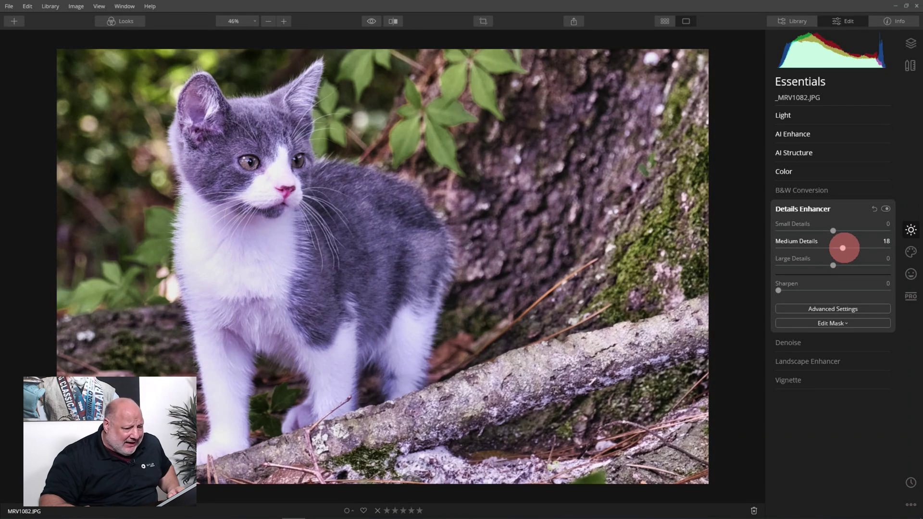
pyautogui.moveTo(833, 231); pyautogui.dragTo(837, 231)
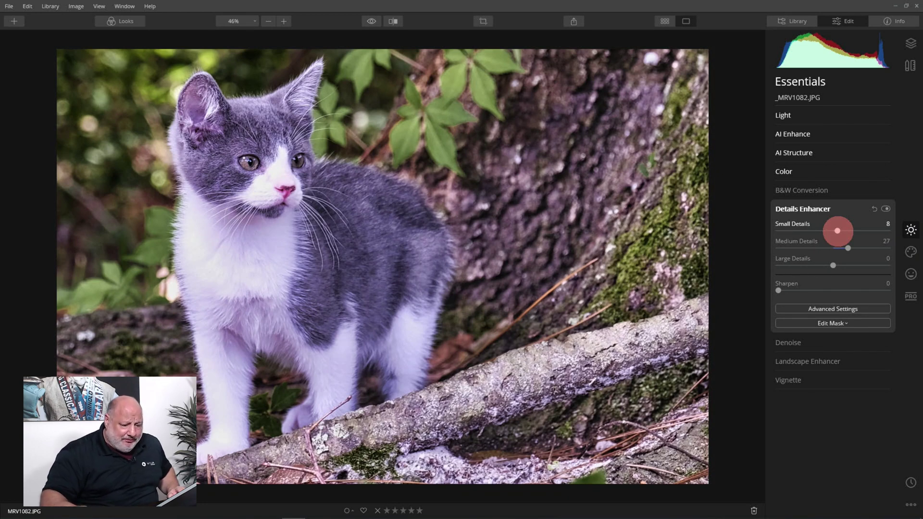
pyautogui.click(801, 208)
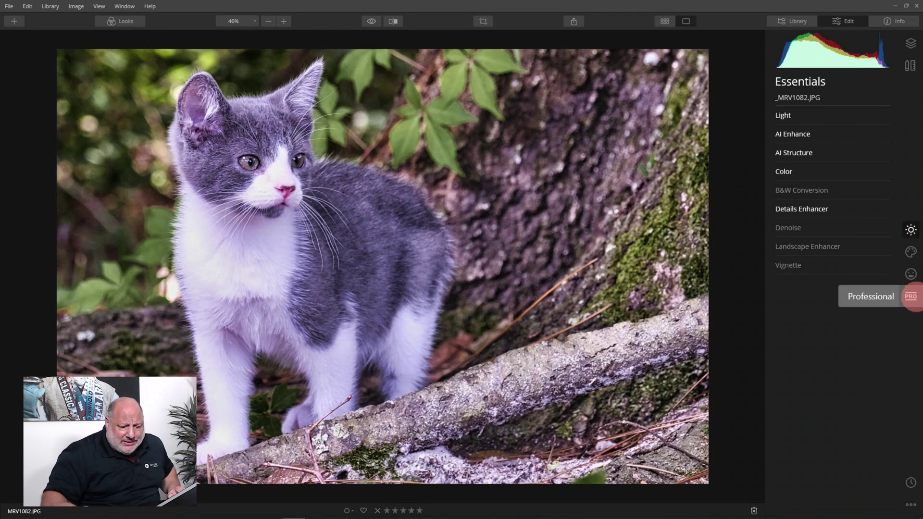
# Open the Professional tools and test Advanced Contrast Highlights and Midtones, leaving everything at zero.
pyautogui.click(910, 296)
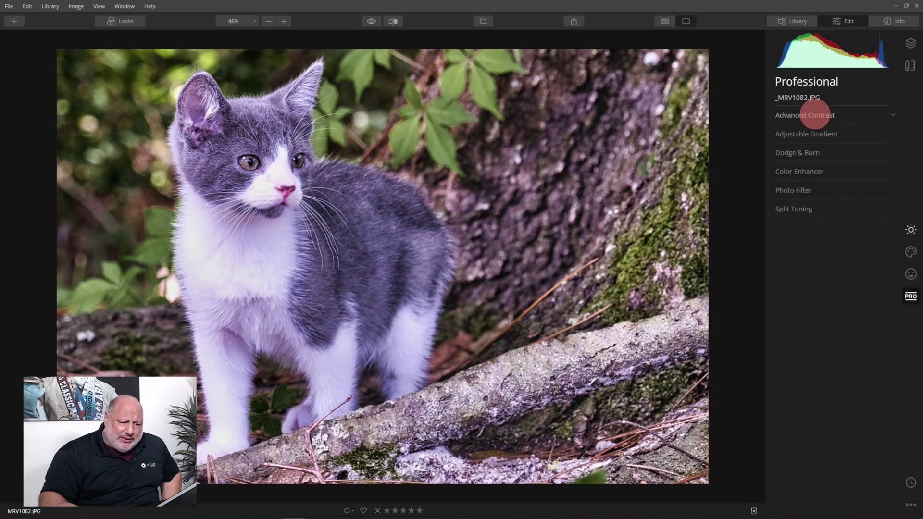
pyautogui.click(816, 115)
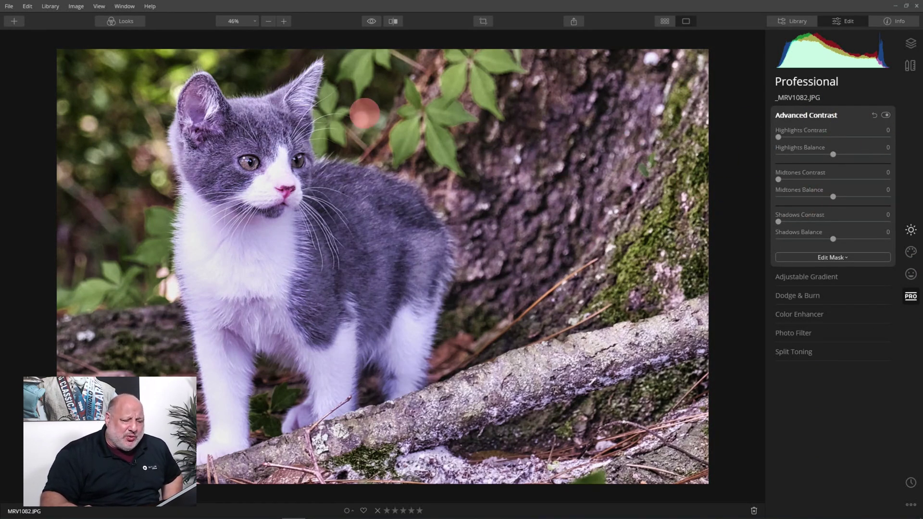
pyautogui.moveTo(779, 137); pyautogui.dragTo(810, 149)
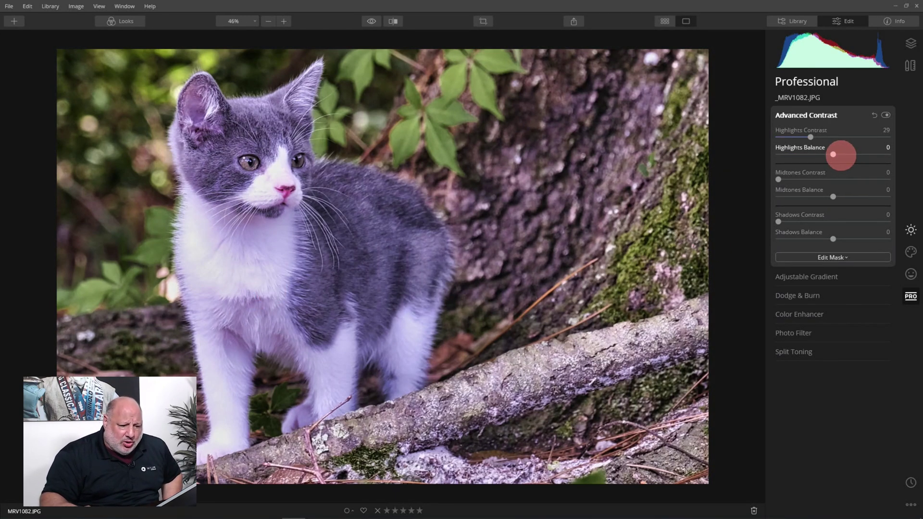
pyautogui.moveTo(832, 154); pyautogui.dragTo(720, 140)
pyautogui.moveTo(779, 179); pyautogui.dragTo(760, 227)
pyautogui.doubleClick(812, 179)
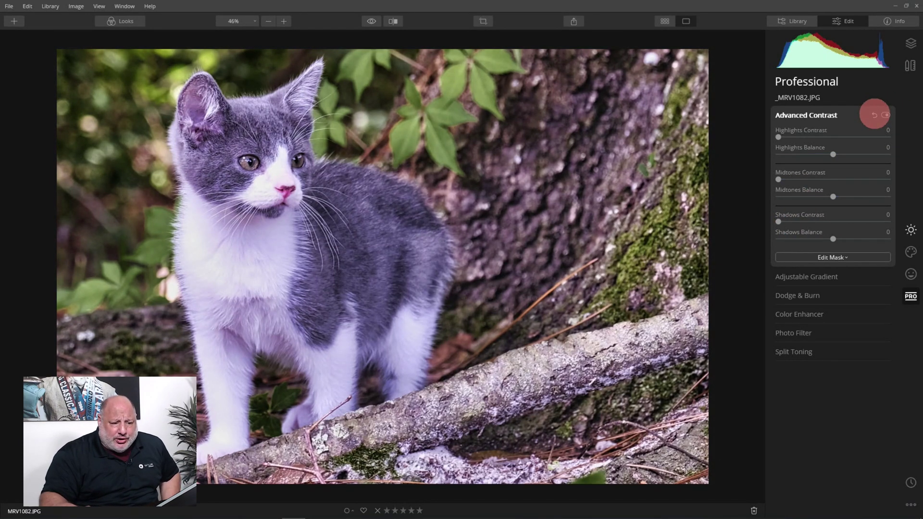
pyautogui.click(800, 115)
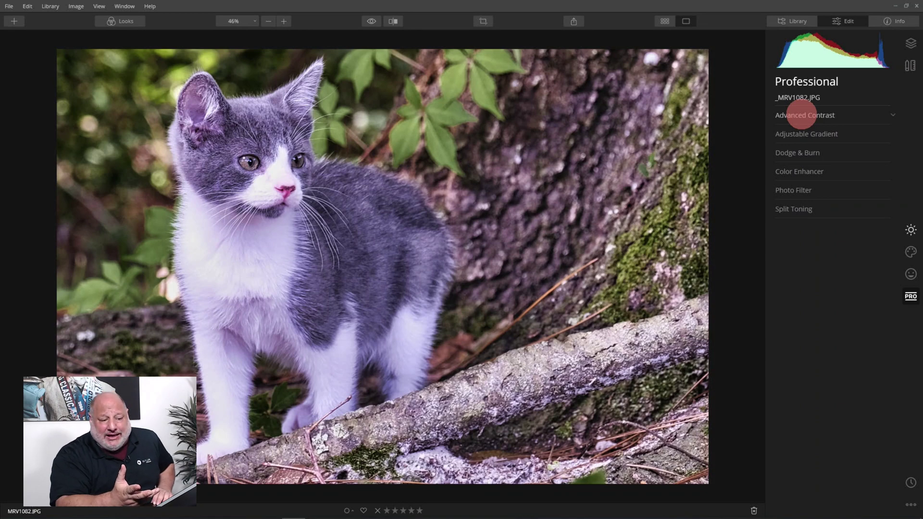
# Try Color Enhancer Brilliance and Warmth on the kitten photo, resetting Brilliance to 0, then collapse it.
pyautogui.click(822, 171)
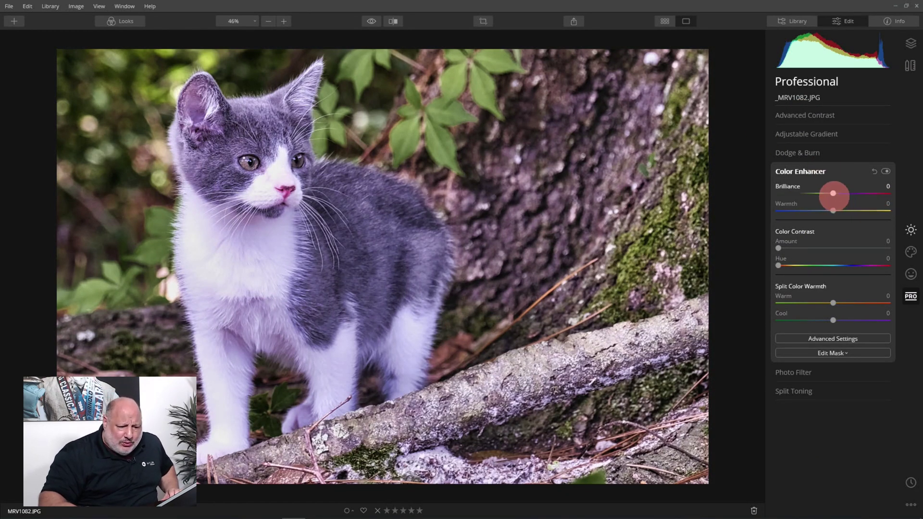
pyautogui.moveTo(833, 193); pyautogui.dragTo(784, 193)
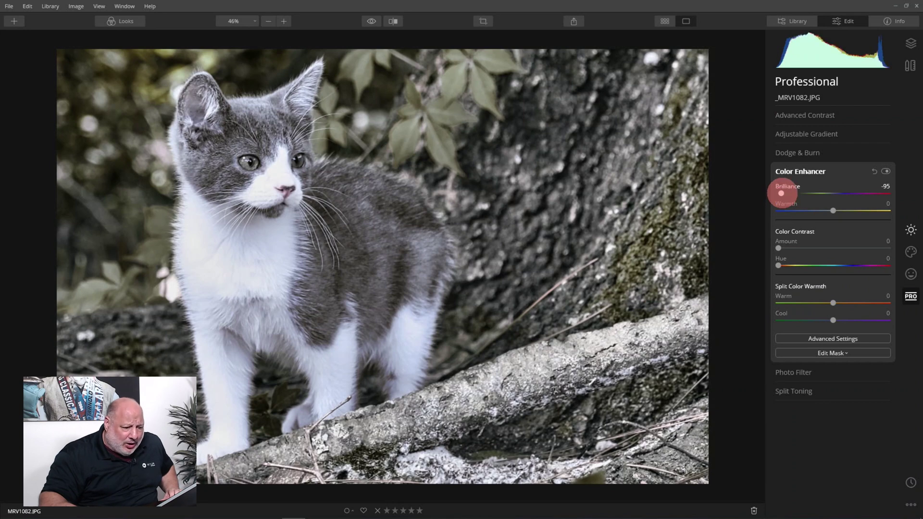
pyautogui.doubleClick(789, 193)
pyautogui.moveTo(833, 210); pyautogui.dragTo(856, 210)
pyautogui.click(813, 171)
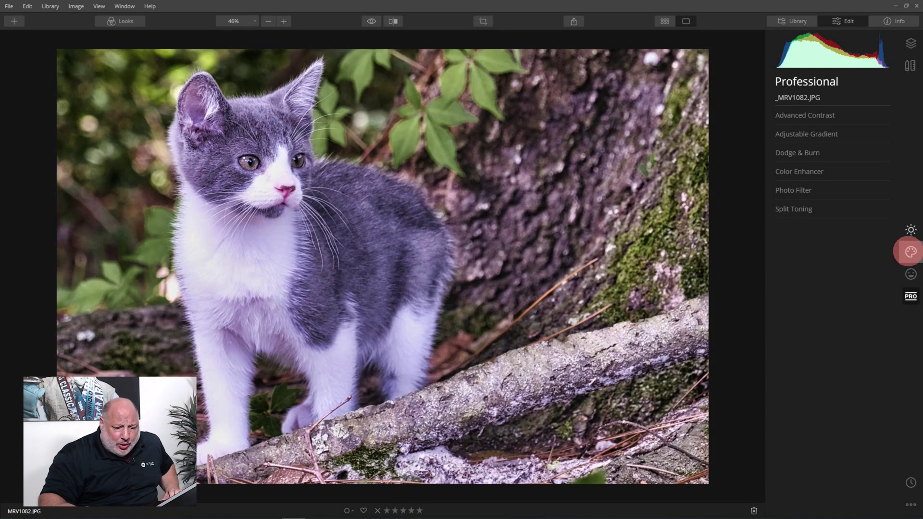
# Switch to the Portrait tools and look at AI Portrait Enhancer, collapsing it with all adjustments at 0.
pyautogui.click(910, 251)
pyautogui.click(910, 274)
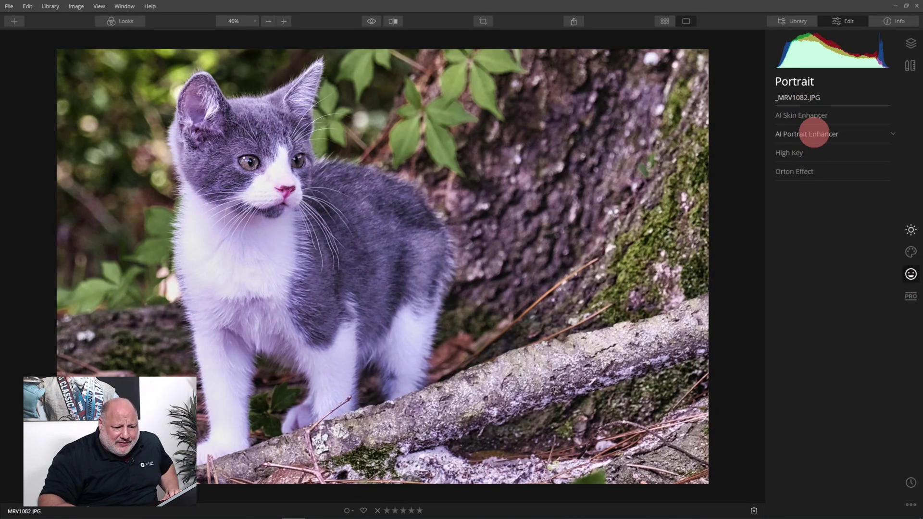
pyautogui.click(813, 134)
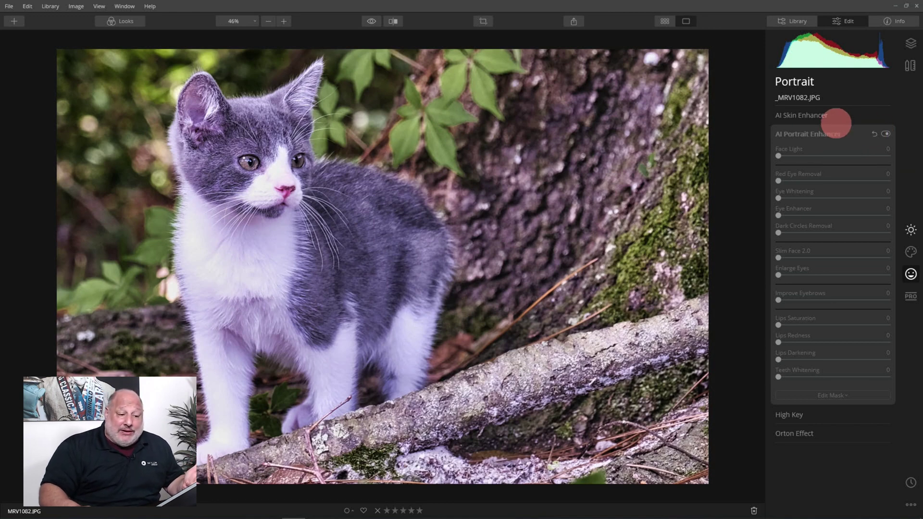
pyautogui.click(797, 134)
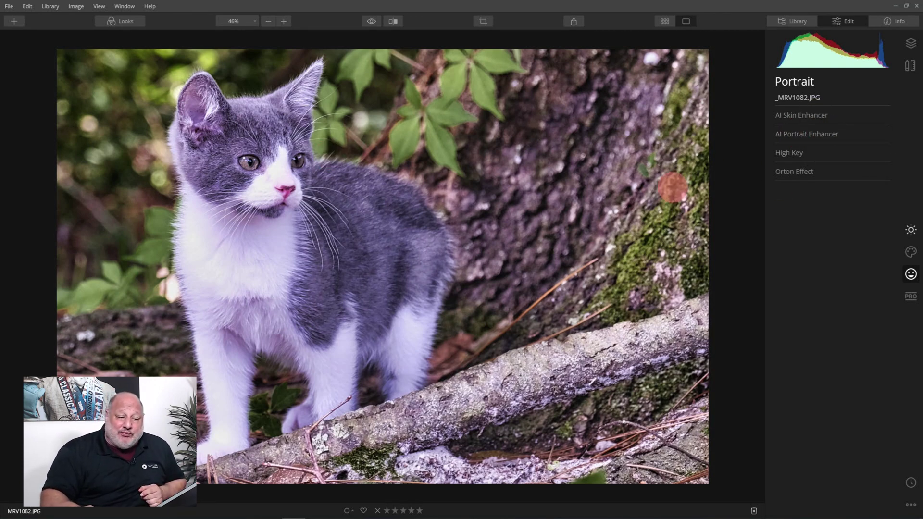
pyautogui.click(795, 171)
pyautogui.click(799, 187)
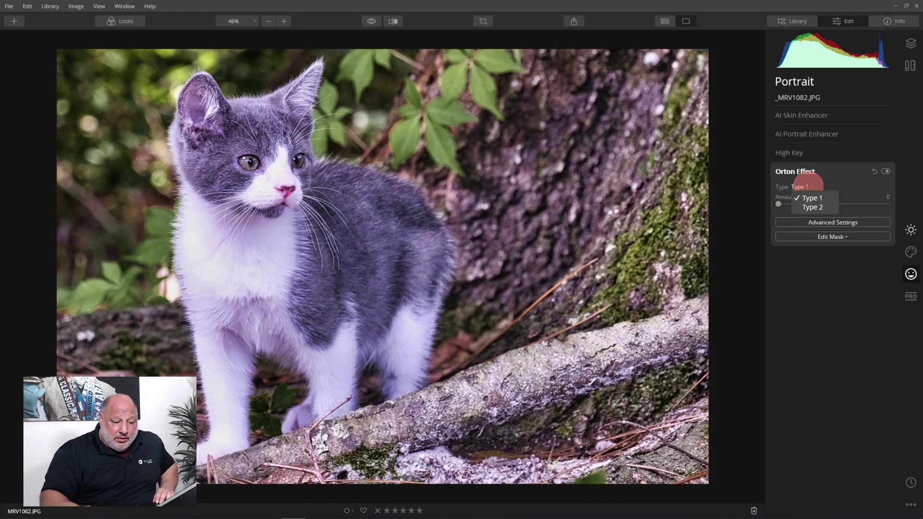
pyautogui.click(807, 206)
pyautogui.moveTo(778, 204)
pyautogui.mouseDown()
pyautogui.moveTo(852, 202)
pyautogui.moveTo(778, 203)
pyautogui.moveTo(820, 205)
pyautogui.moveTo(792, 202)
pyautogui.mouseUp()
pyautogui.click(807, 187)
pyautogui.click(812, 197)
pyautogui.moveTo(797, 204); pyautogui.dragTo(854, 204)
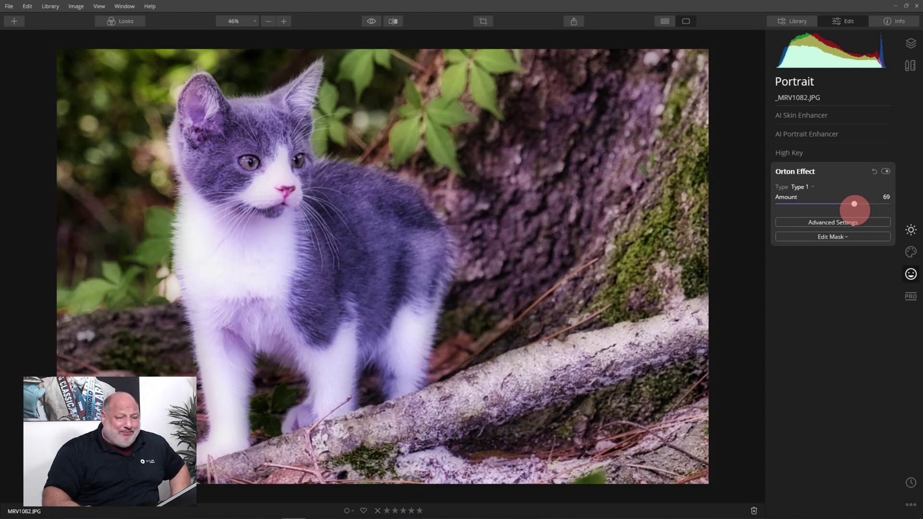
pyautogui.moveTo(854, 203); pyautogui.dragTo(825, 203)
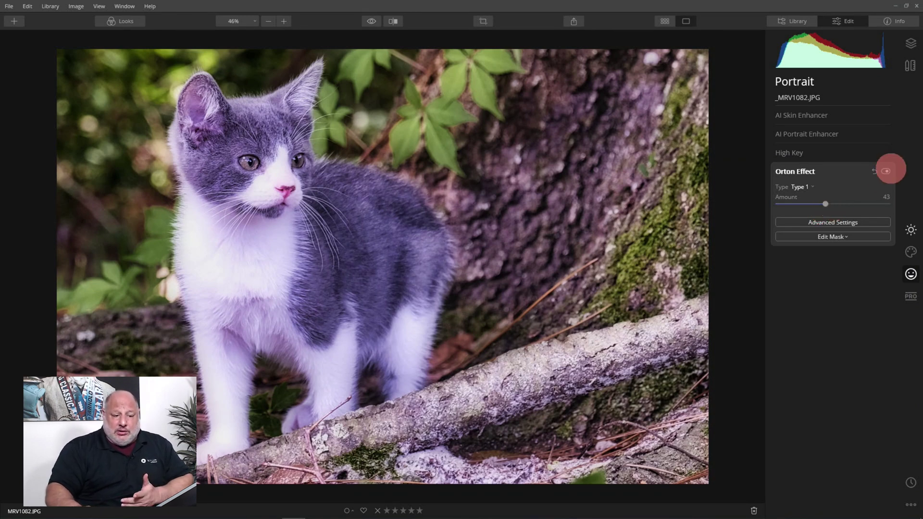
pyautogui.click(873, 171)
# Apply Mystical with Amount 62, Shadows 5, Smoothness 38 and Saturation -45.
pyautogui.click(796, 172)
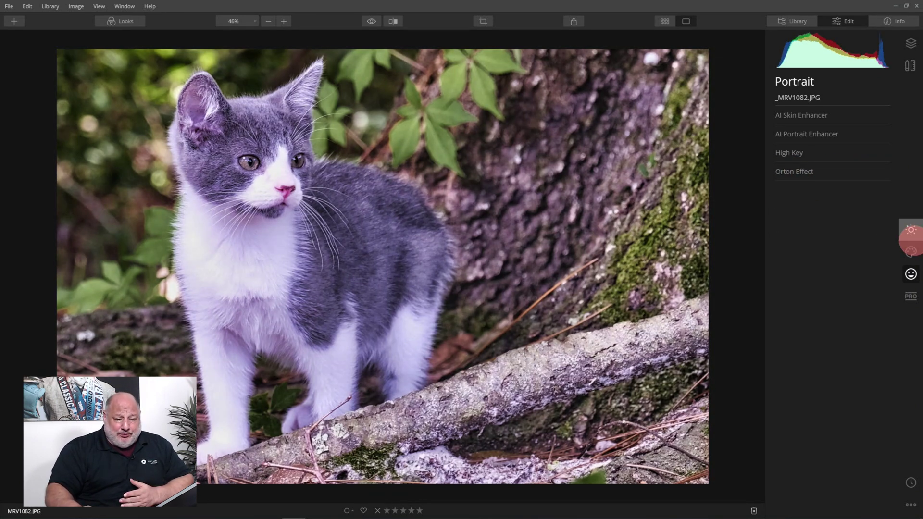
pyautogui.click(910, 251)
pyautogui.click(793, 207)
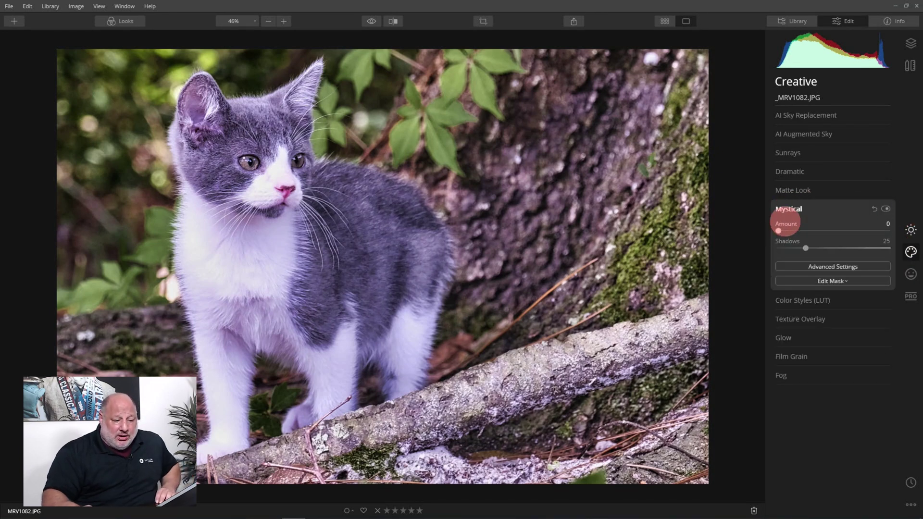
pyautogui.moveTo(778, 230); pyautogui.dragTo(785, 253)
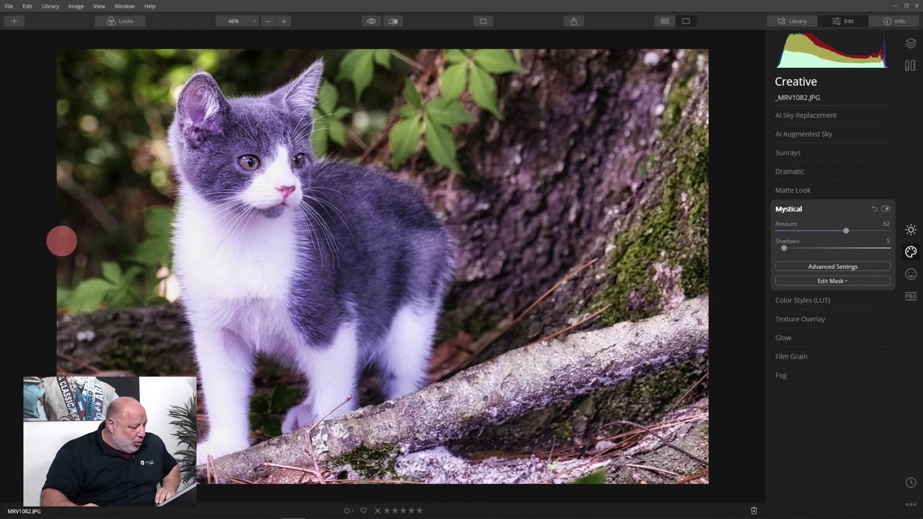
pyautogui.click(821, 266)
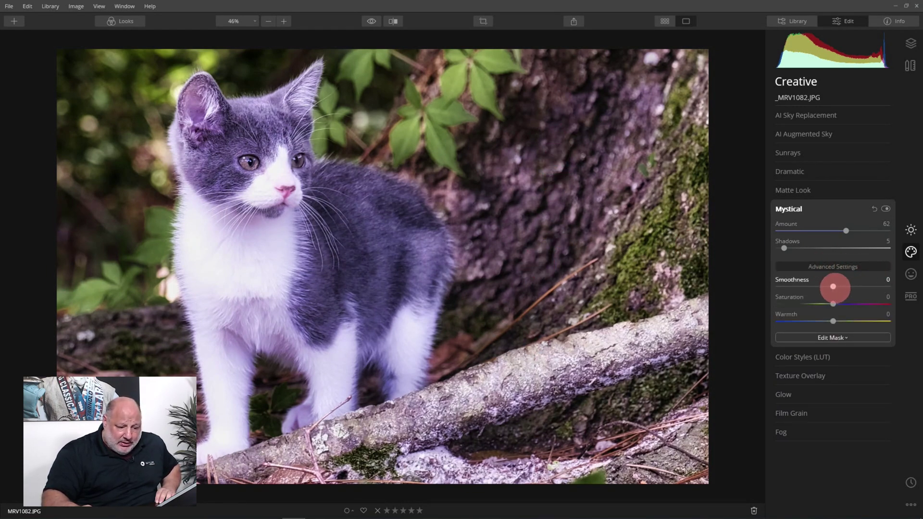
pyautogui.moveTo(833, 286); pyautogui.dragTo(808, 304)
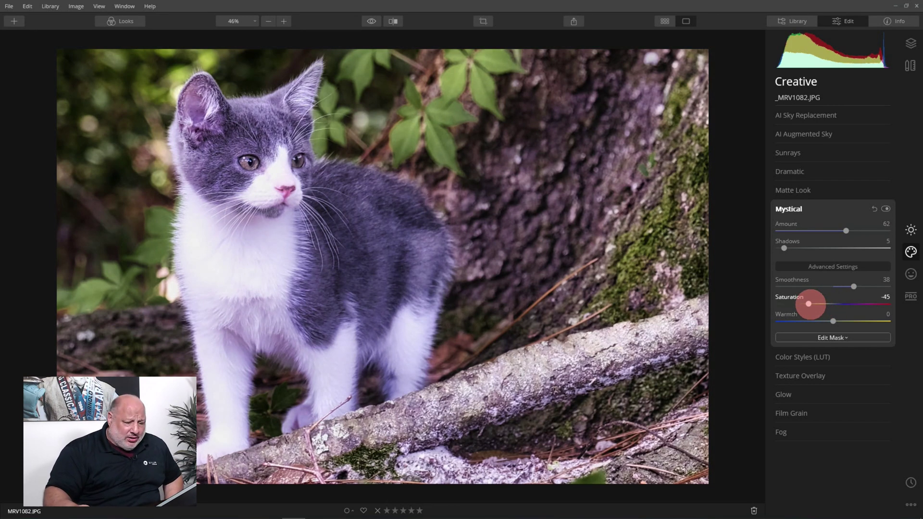
# Toggle the Mystical effect off and on to compare before and after.
pyautogui.click(885, 208)
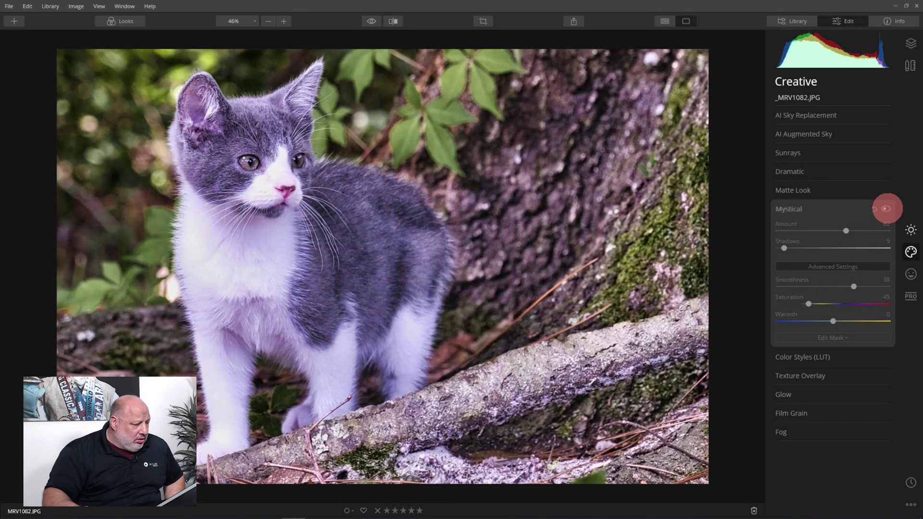
pyautogui.click(885, 208)
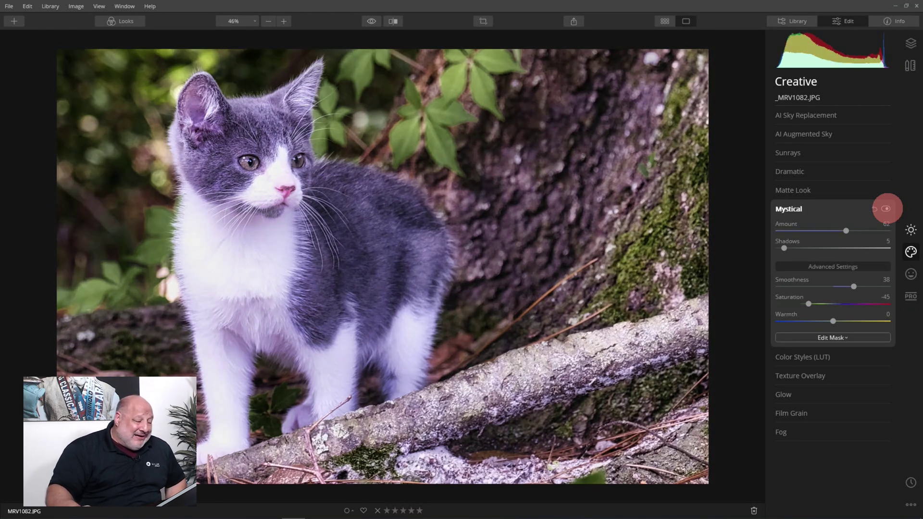
pyautogui.click(886, 209)
pyautogui.click(886, 209)
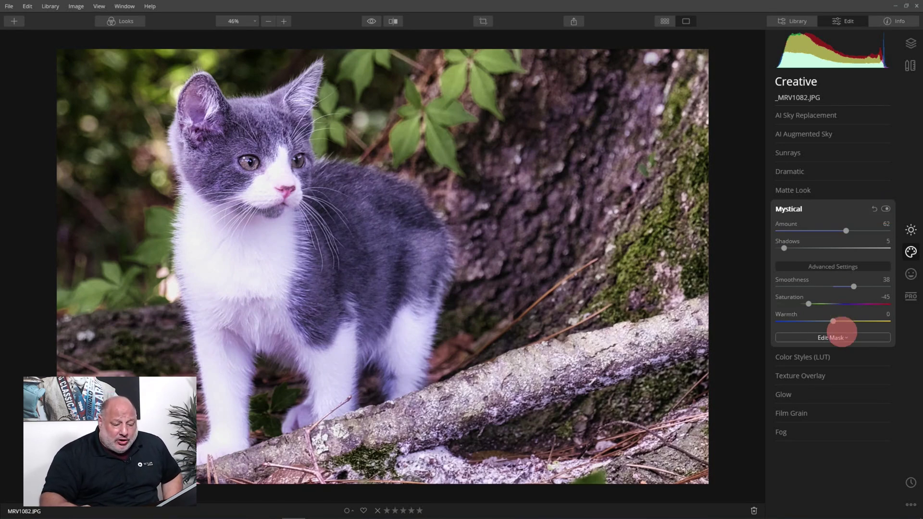
# Draw a radial mask circle on the kitten's face, shift it toward the eyes, and confirm it.
pyautogui.click(833, 337)
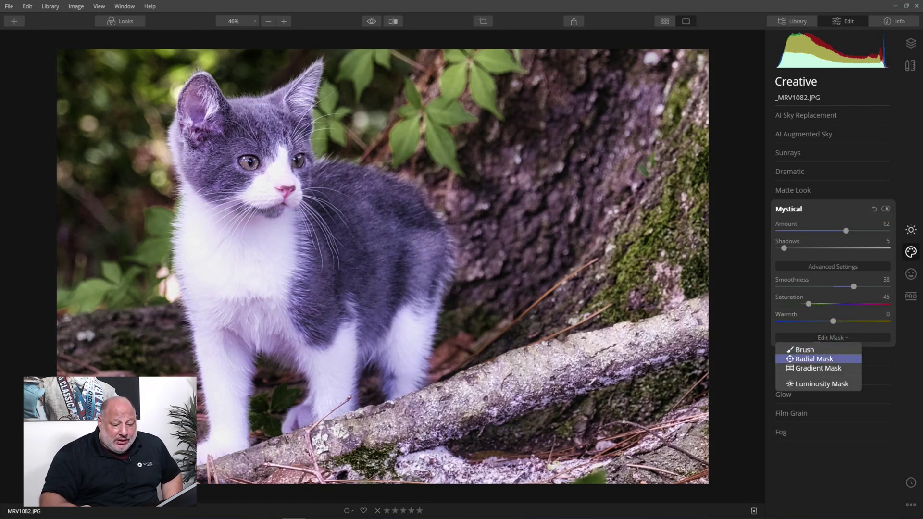
pyautogui.click(814, 358)
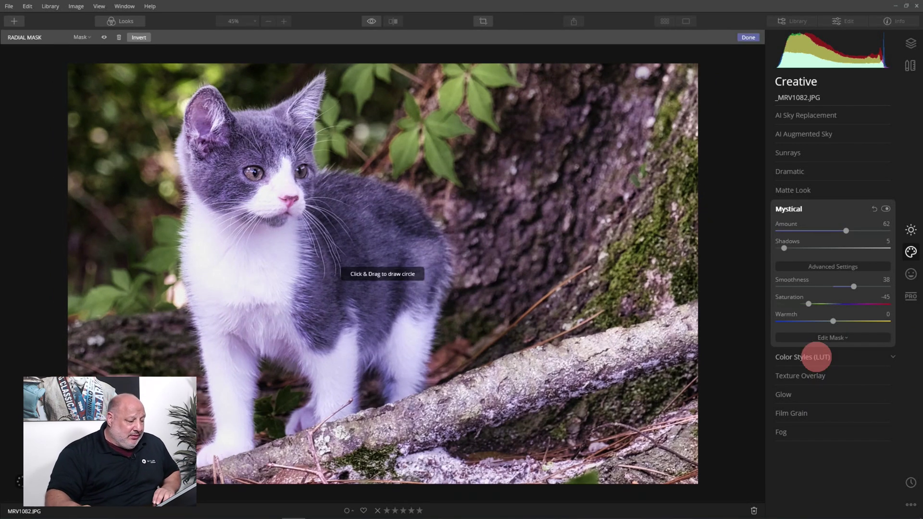
pyautogui.moveTo(269, 204)
pyautogui.mouseDown()
pyautogui.moveTo(299, 226)
pyautogui.moveTo(305, 252)
pyautogui.mouseUp()
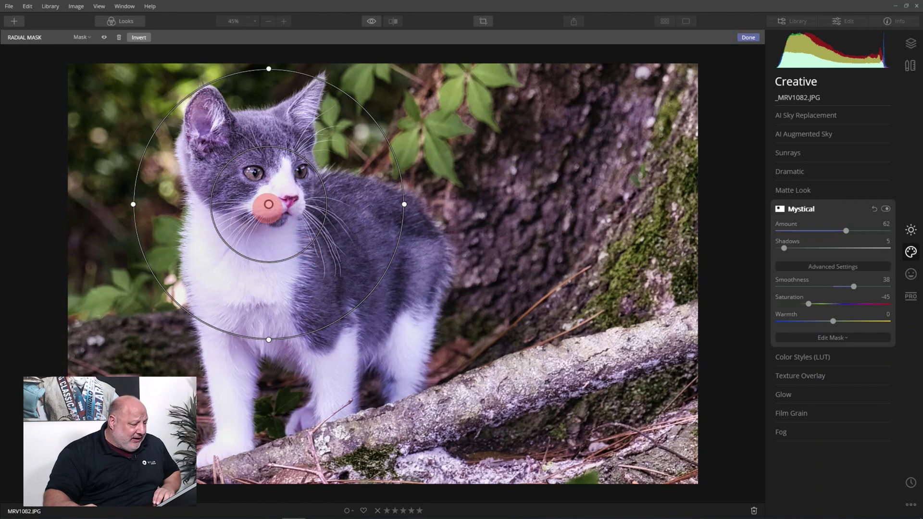
pyautogui.moveTo(269, 203); pyautogui.dragTo(265, 187)
pyautogui.click(102, 37)
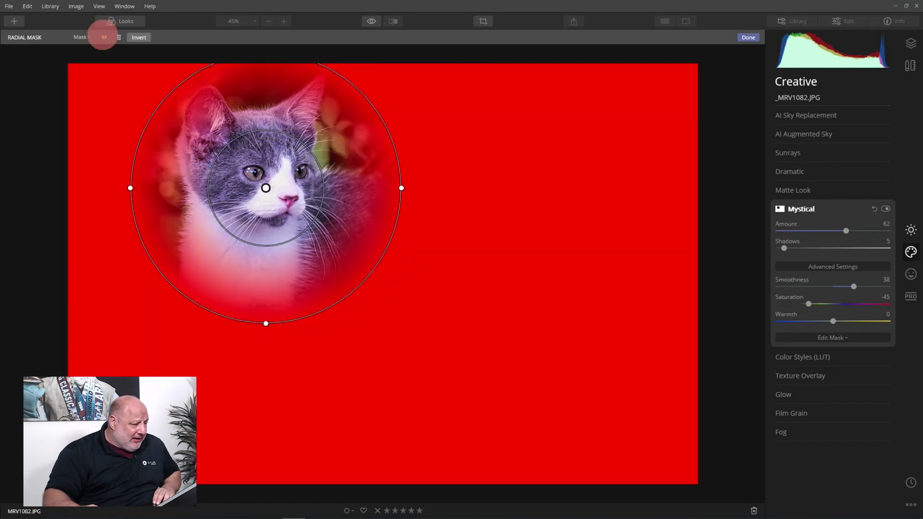
pyautogui.click(103, 37)
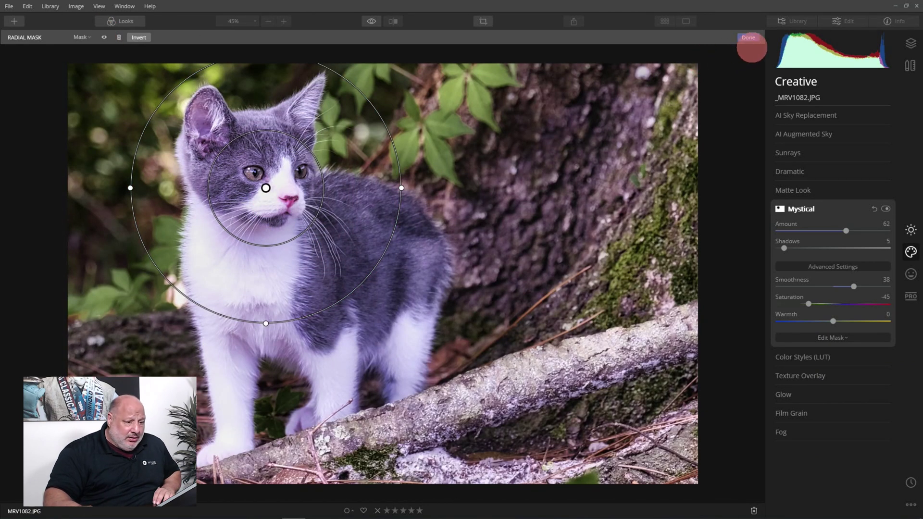
pyautogui.click(747, 37)
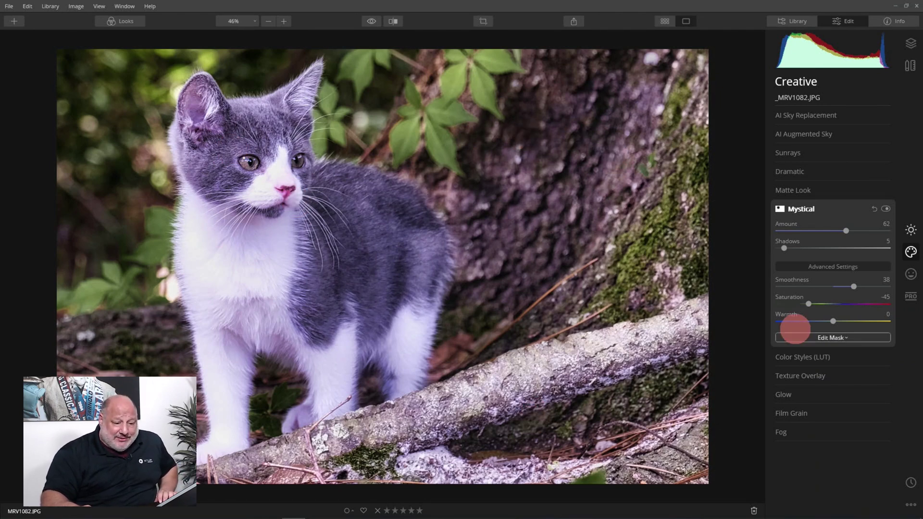
# Toggle the masked Mystical effect off and on several times to compare.
pyautogui.click(885, 209)
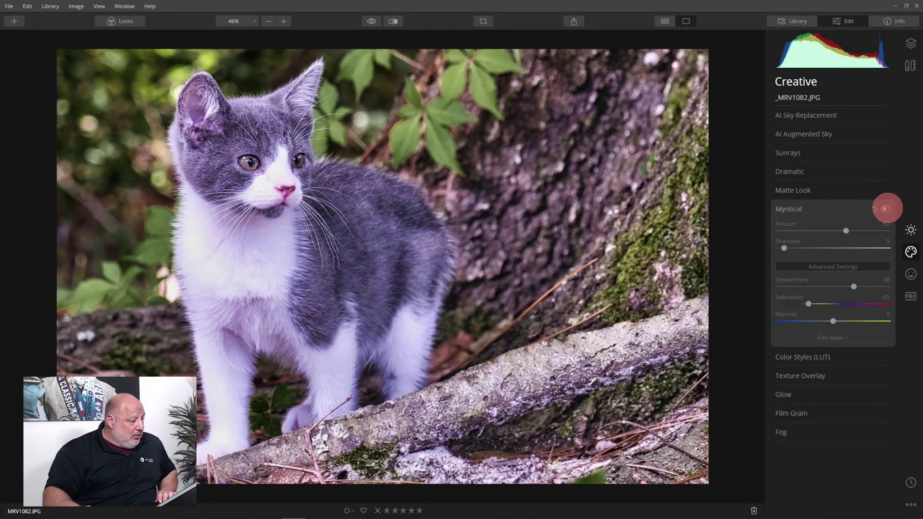
pyautogui.click(885, 208)
pyautogui.click(885, 209)
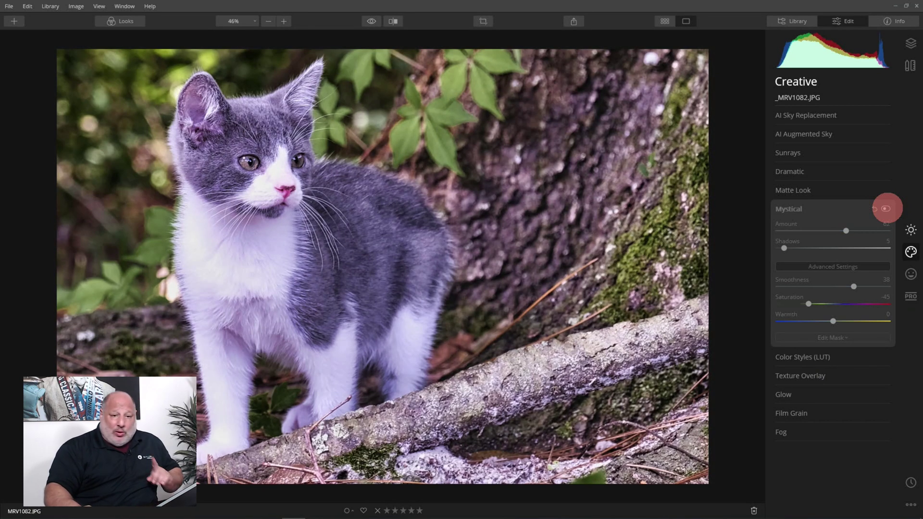
pyautogui.click(885, 209)
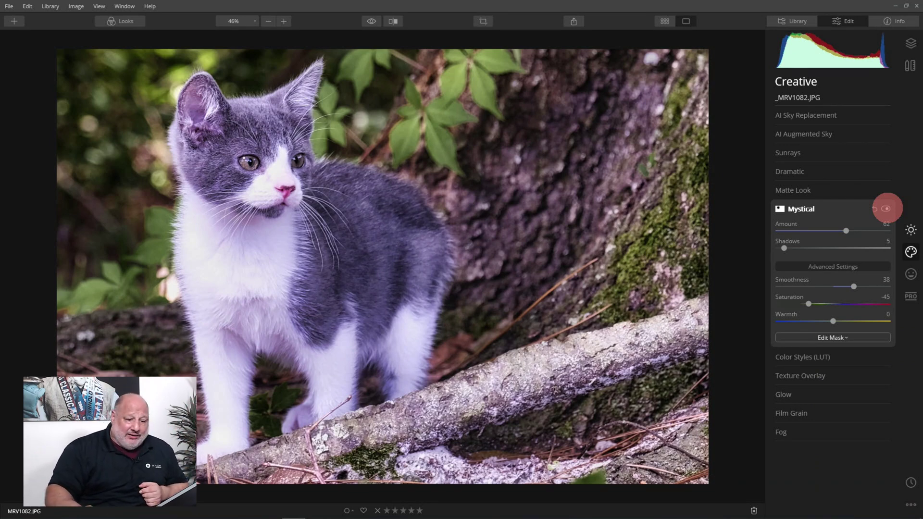
pyautogui.click(885, 209)
pyautogui.click(885, 208)
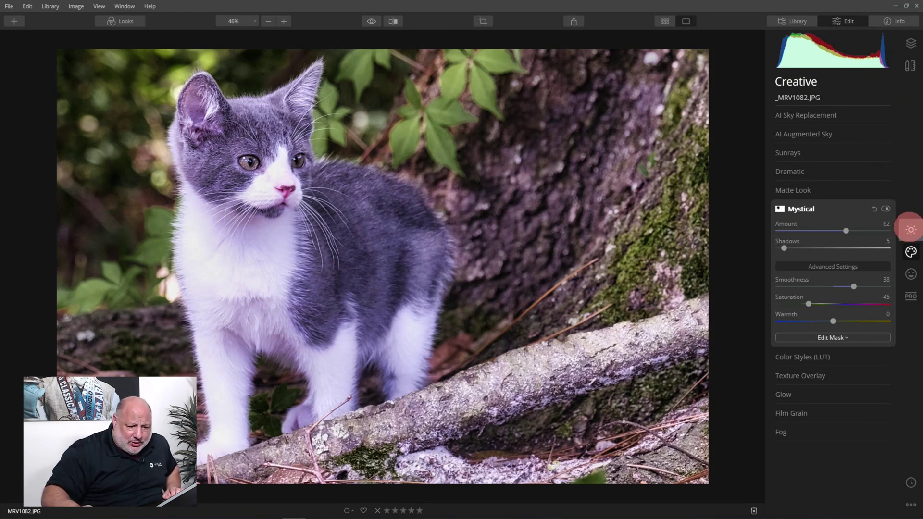
# Collapse Mystical and add the Dramatic filter, fine-tuning its Amount through 77, 43 and 34.
pyautogui.click(802, 209)
pyautogui.click(801, 209)
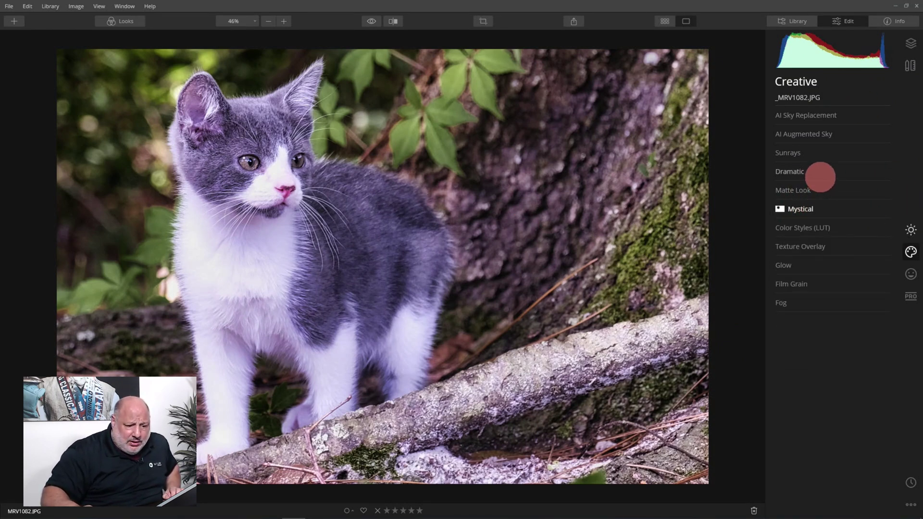
pyautogui.click(792, 171)
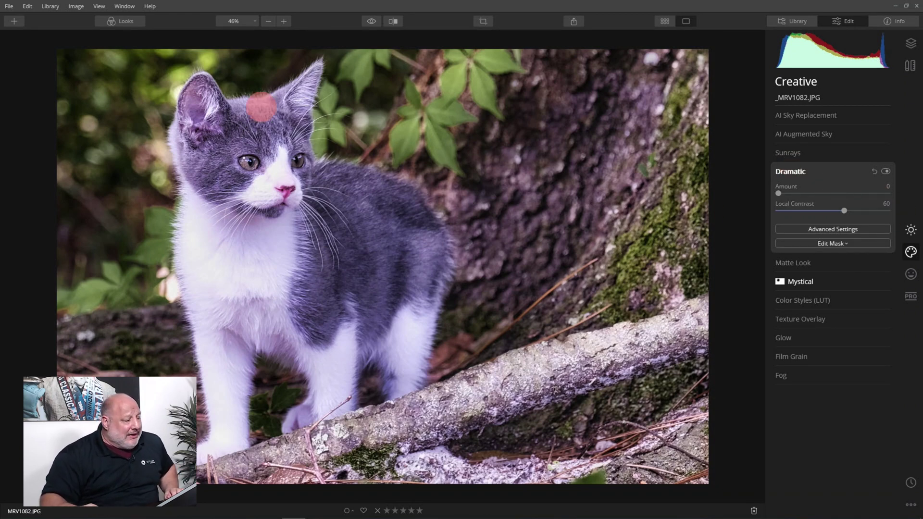
pyautogui.moveTo(778, 193); pyautogui.dragTo(862, 193)
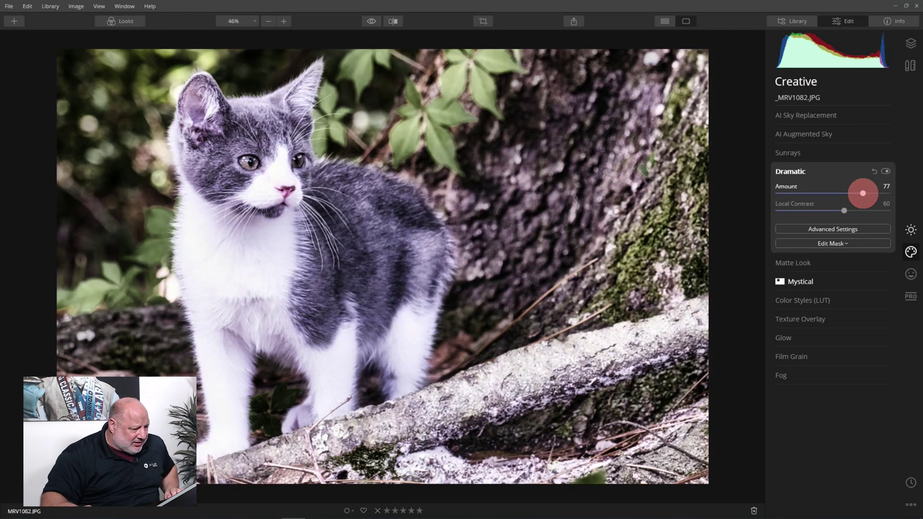
pyautogui.moveTo(862, 192); pyautogui.dragTo(841, 210)
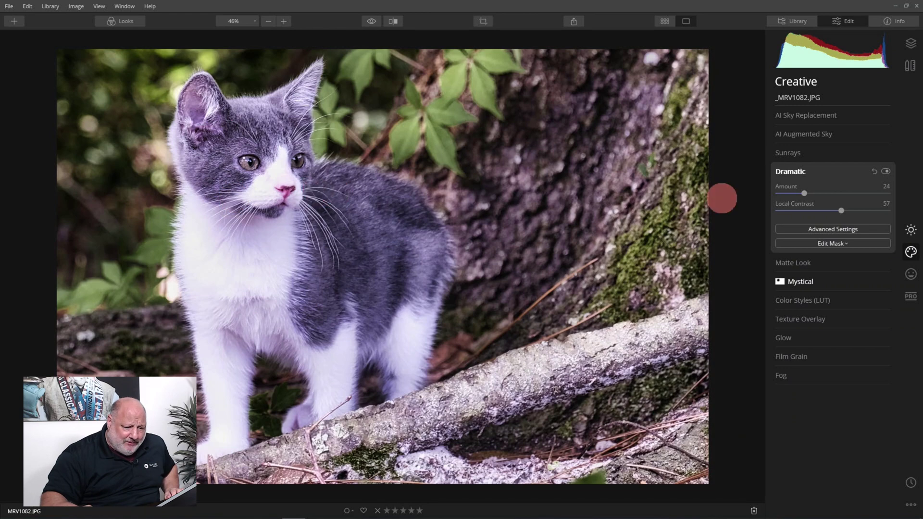
pyautogui.moveTo(804, 193)
pyautogui.mouseDown()
pyautogui.moveTo(782, 193)
pyautogui.moveTo(815, 192)
pyautogui.moveTo(778, 193)
pyautogui.moveTo(787, 193)
pyautogui.mouseUp()
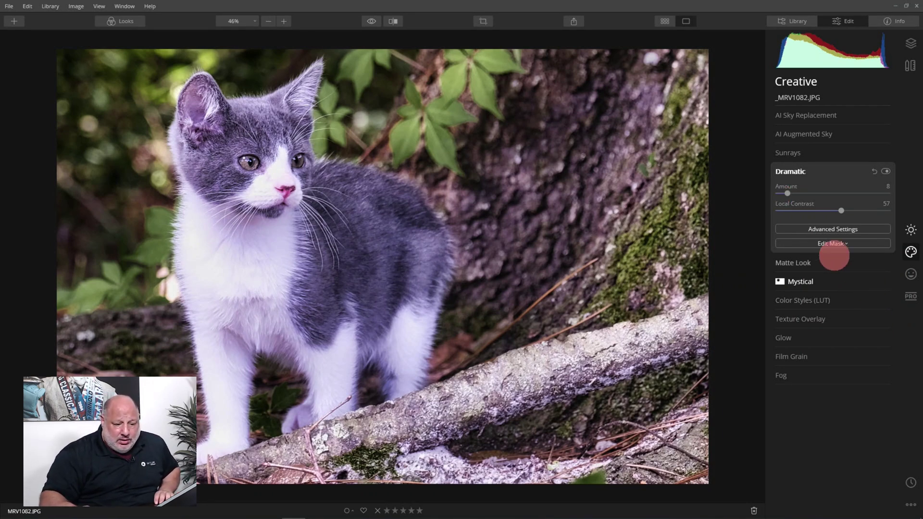
# Start a brush mask for Dramatic in Paint mode at 100% opacity.
pyautogui.click(832, 243)
pyautogui.click(804, 255)
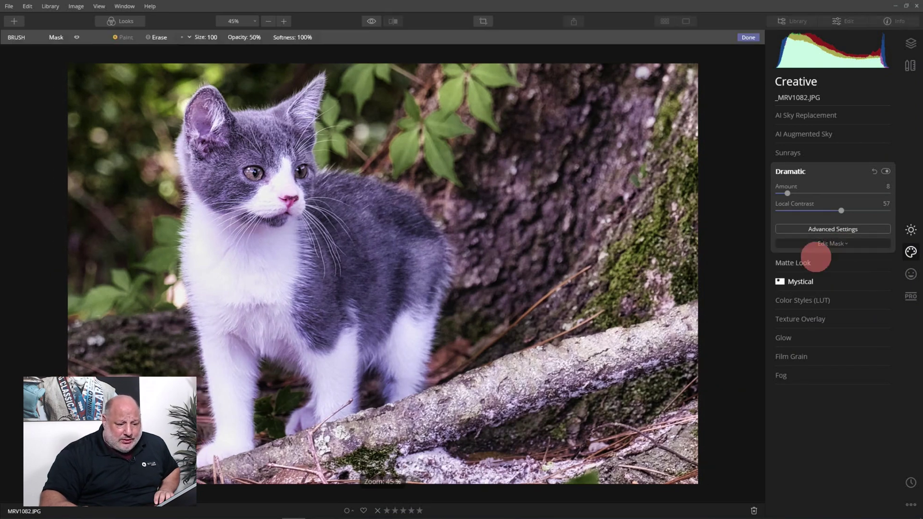
pyautogui.click(153, 40)
pyautogui.click(254, 38)
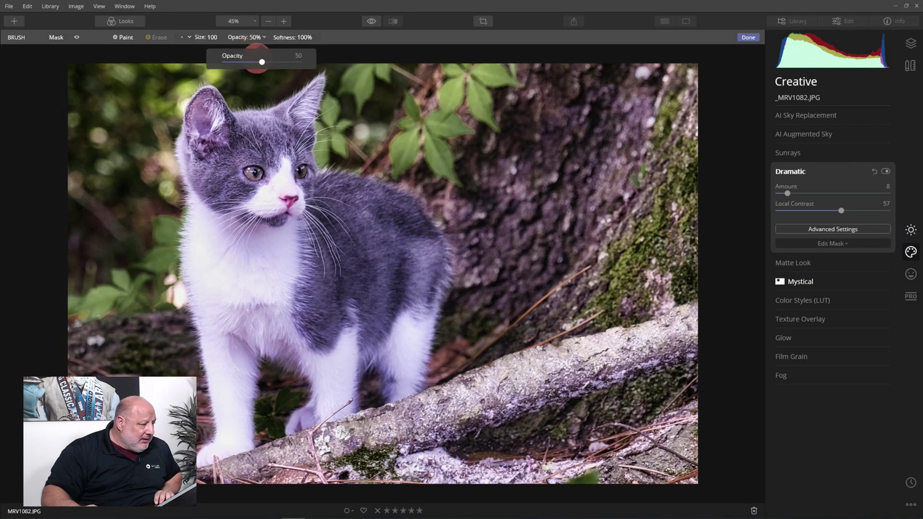
pyautogui.moveTo(259, 62)
pyautogui.mouseDown()
pyautogui.moveTo(285, 62)
pyautogui.moveTo(340, 33)
pyautogui.mouseUp()
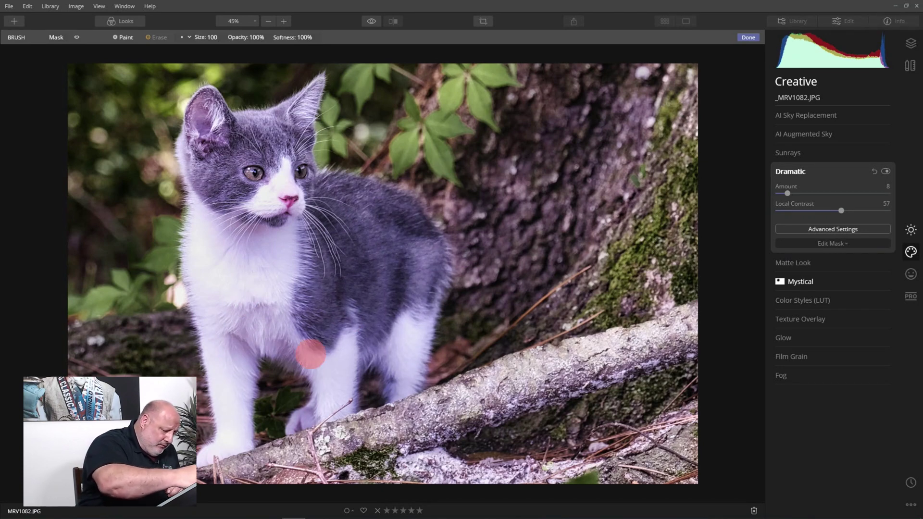
# Paint Dramatic over the kitten's body, checking the overlay and touching up around the head.
pyautogui.moveTo(320, 365); pyautogui.dragTo(253, 267)
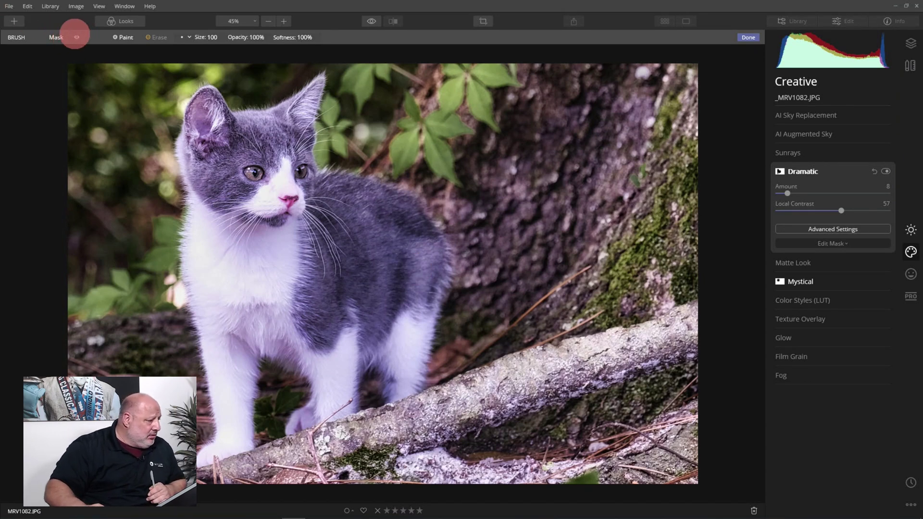
pyautogui.click(76, 37)
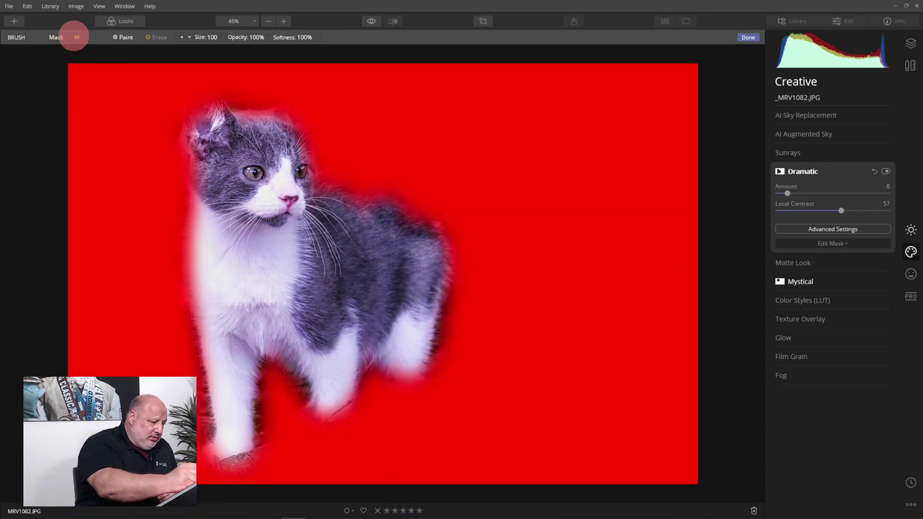
pyautogui.moveTo(274, 116); pyautogui.dragTo(288, 99)
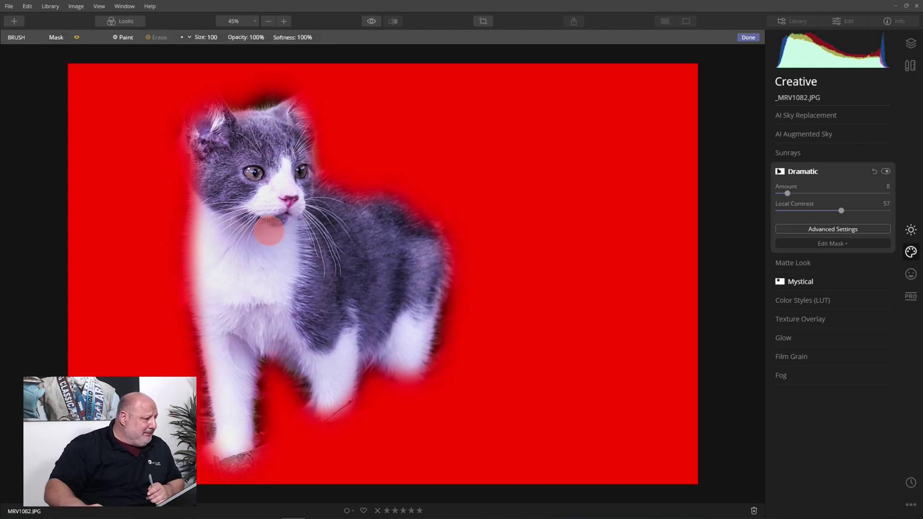
pyautogui.click(76, 37)
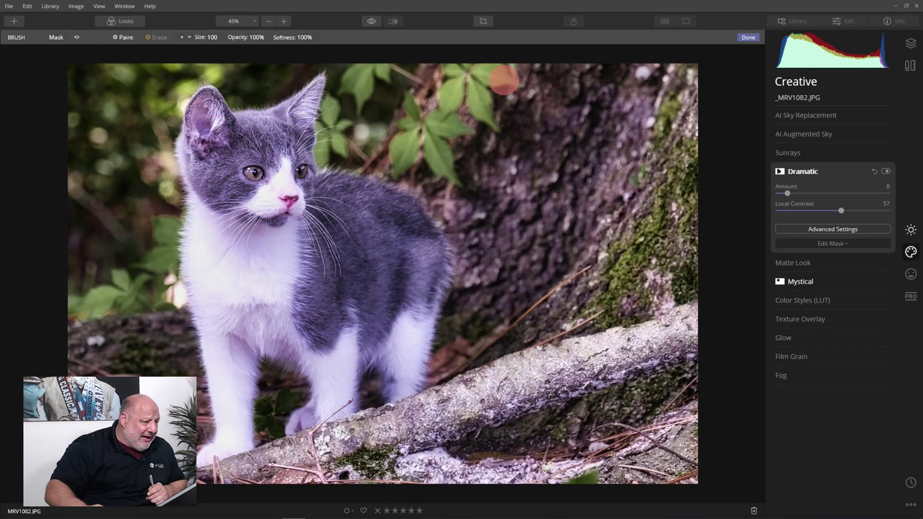
# Finish the kitten mask and toggle Dramatic off and on to compare.
pyautogui.click(748, 37)
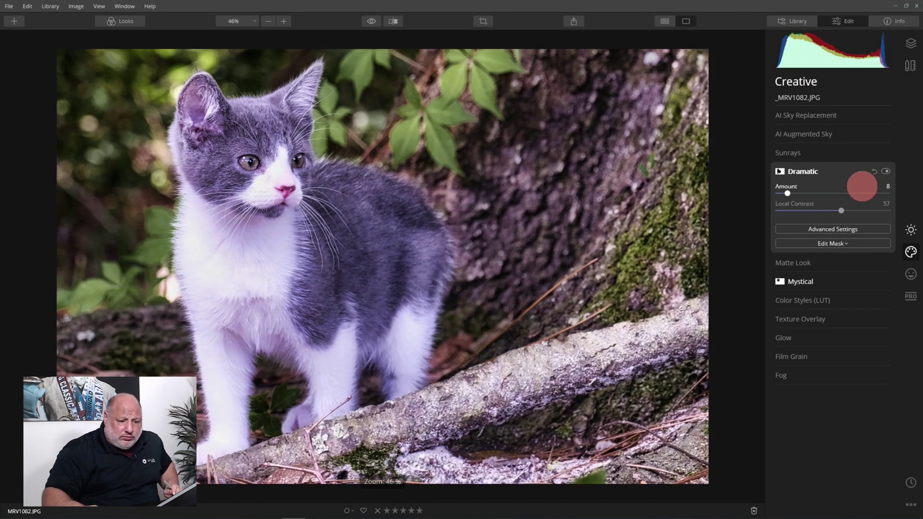
pyautogui.click(886, 171)
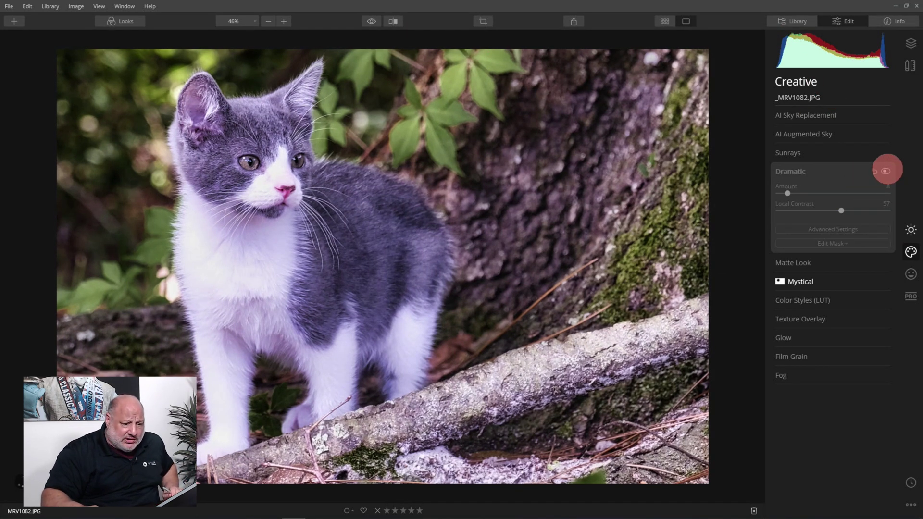
pyautogui.click(886, 171)
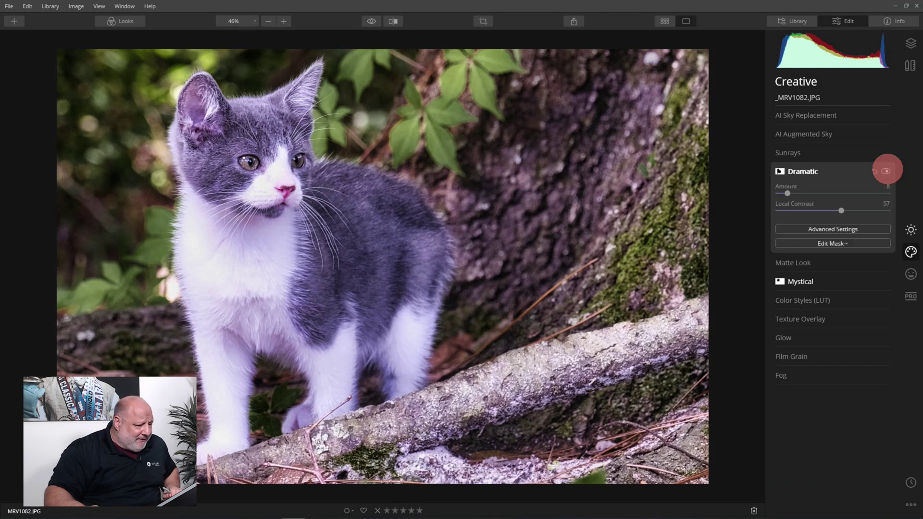
pyautogui.click(886, 171)
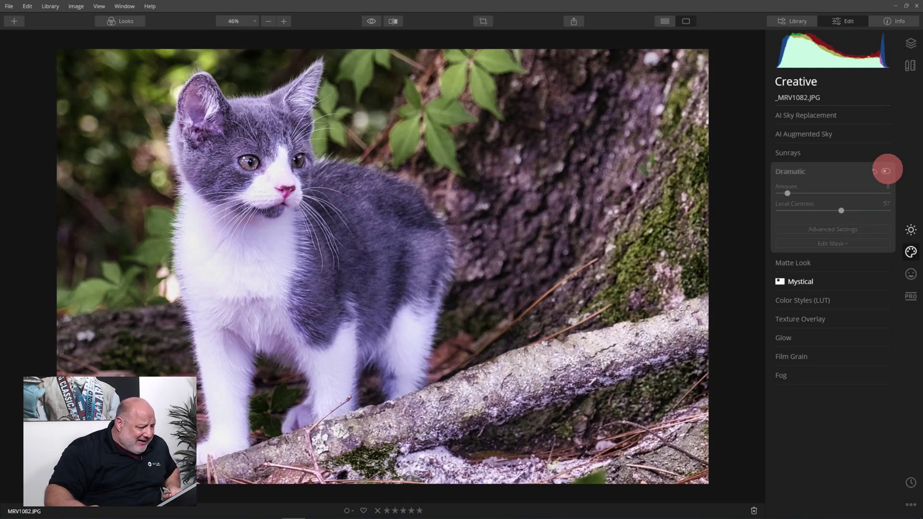
pyautogui.click(886, 171)
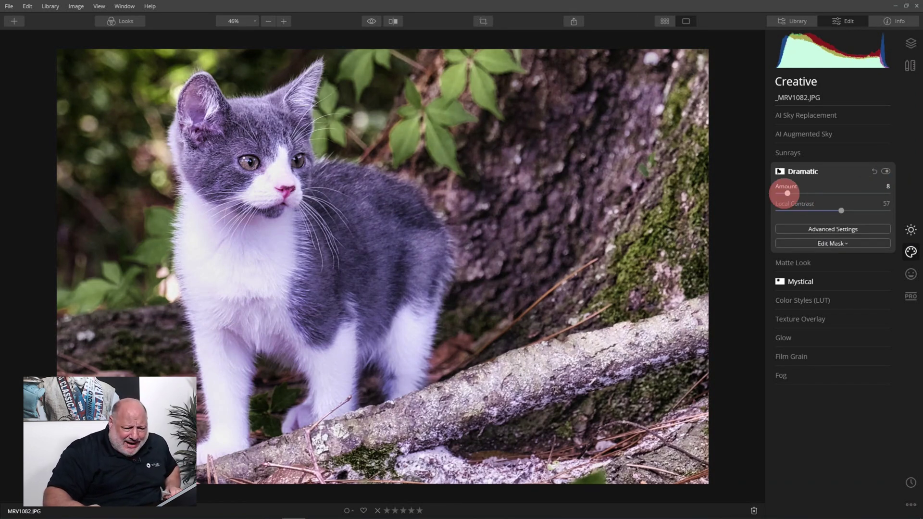
# Set Dramatic Amount to 26 and lower its advanced Brightness to -21, comparing against the original.
pyautogui.moveTo(786, 193); pyautogui.dragTo(809, 193)
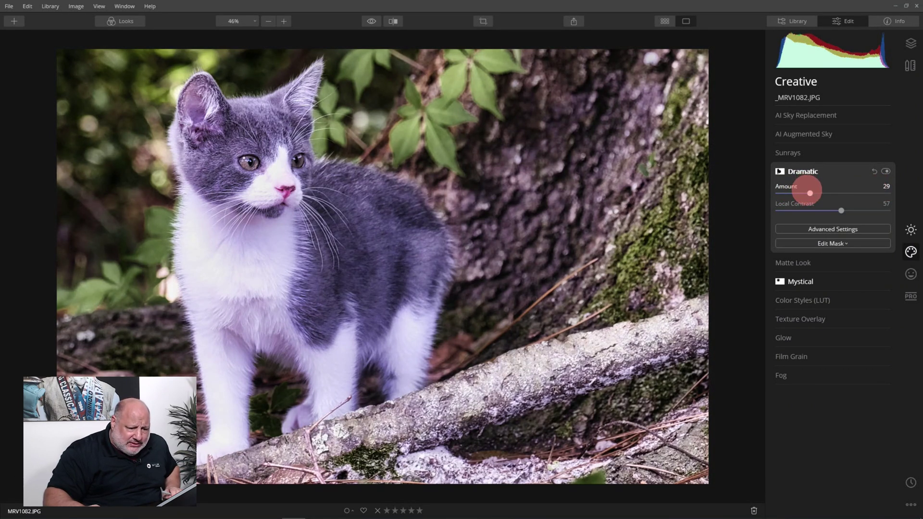
pyautogui.moveTo(810, 192); pyautogui.dragTo(807, 193)
pyautogui.click(836, 227)
pyautogui.click(852, 261)
pyautogui.moveTo(849, 249); pyautogui.dragTo(821, 248)
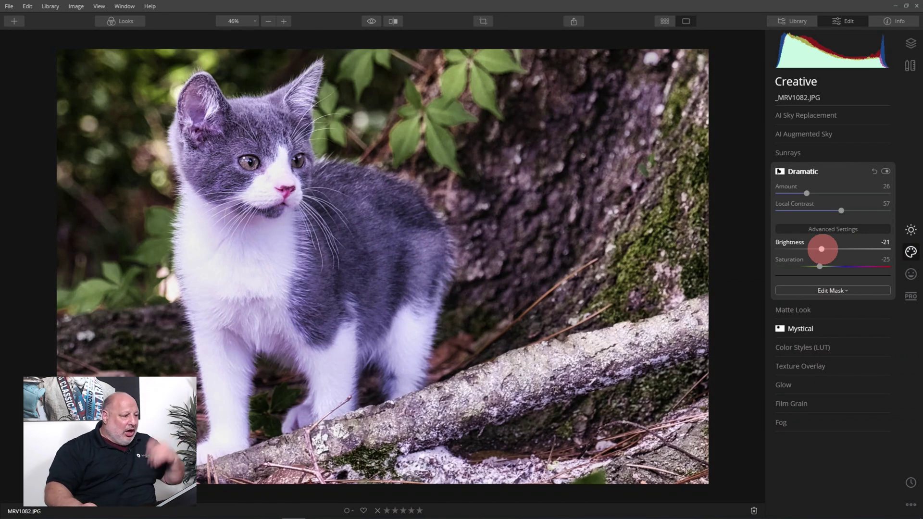
pyautogui.click(371, 20)
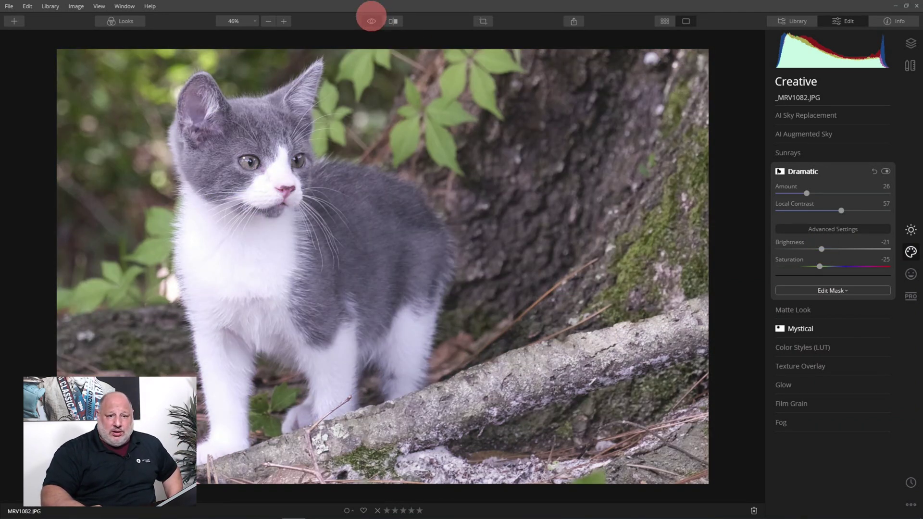
pyautogui.click(371, 21)
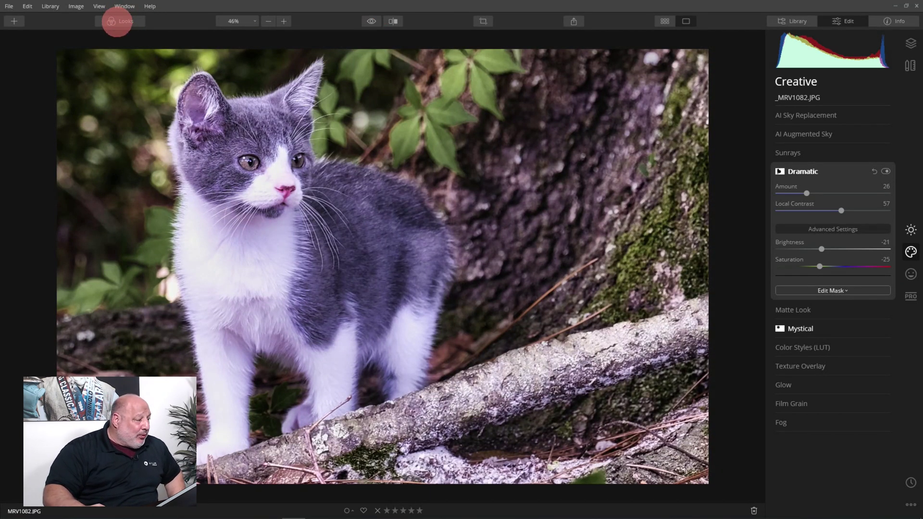
# Save the current edits from the Looks panel as a new Look named '_AI Enhance mood'.
pyautogui.click(121, 21)
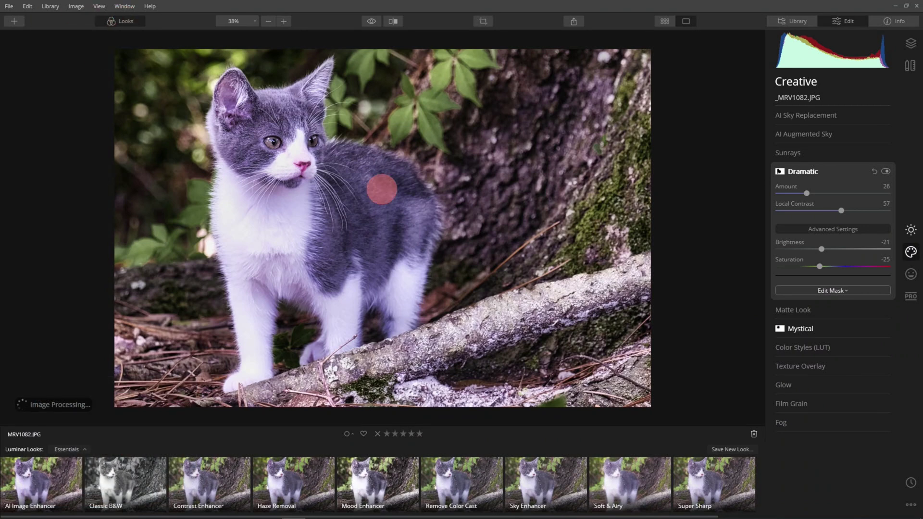
pyautogui.click(723, 448)
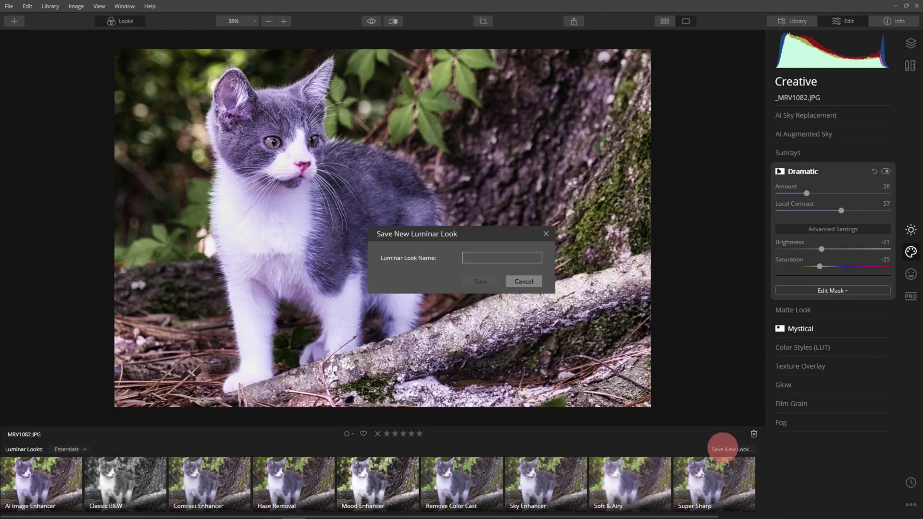
pyautogui.write('L')
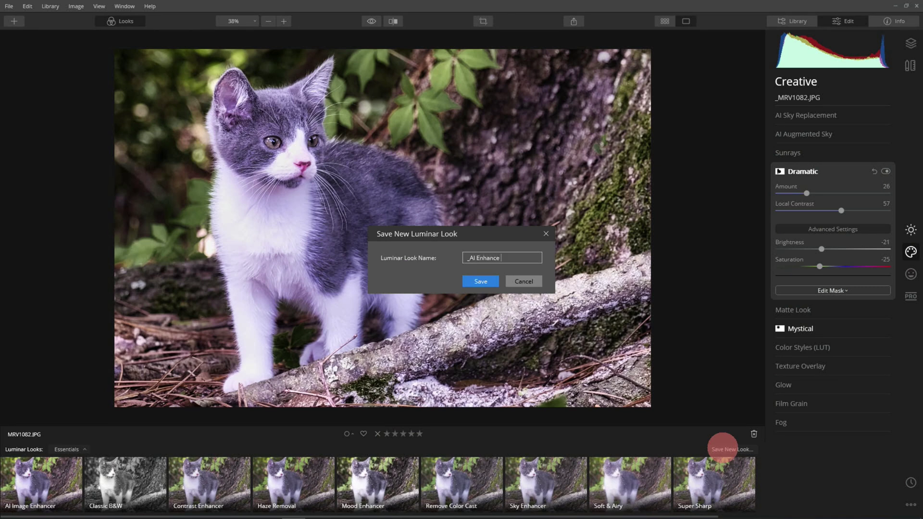
pyautogui.press('Return')
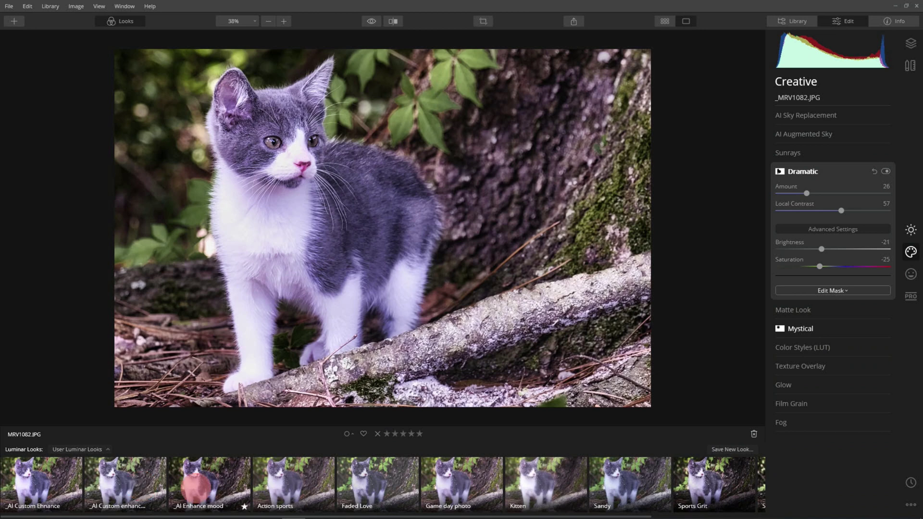
# Preview the _AI Custom Ehnance and second custom Looks, ending with _AI Enhance mood applied.
pyautogui.click(45, 466)
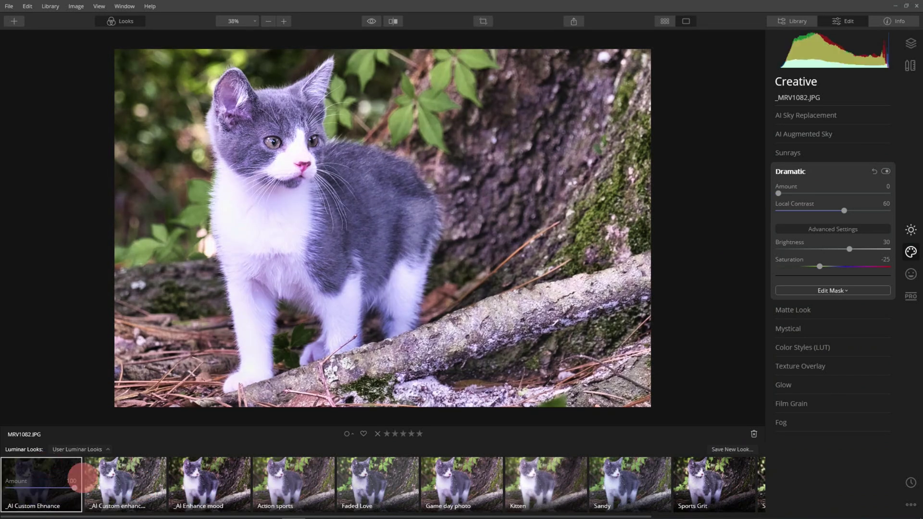
pyautogui.click(137, 487)
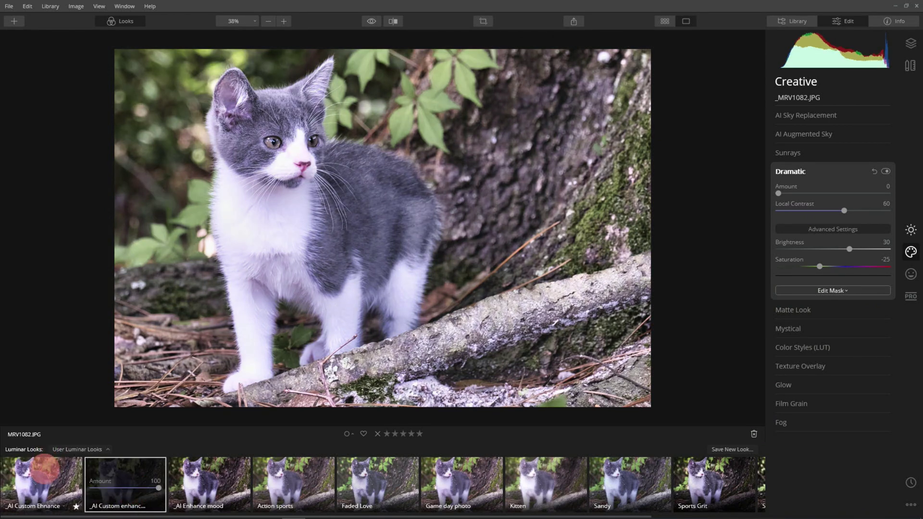
pyautogui.click(43, 471)
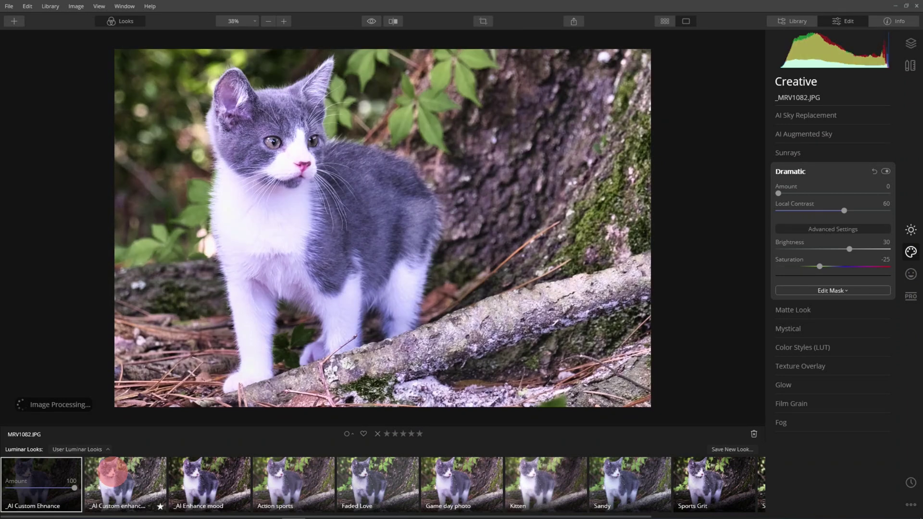
pyautogui.click(112, 472)
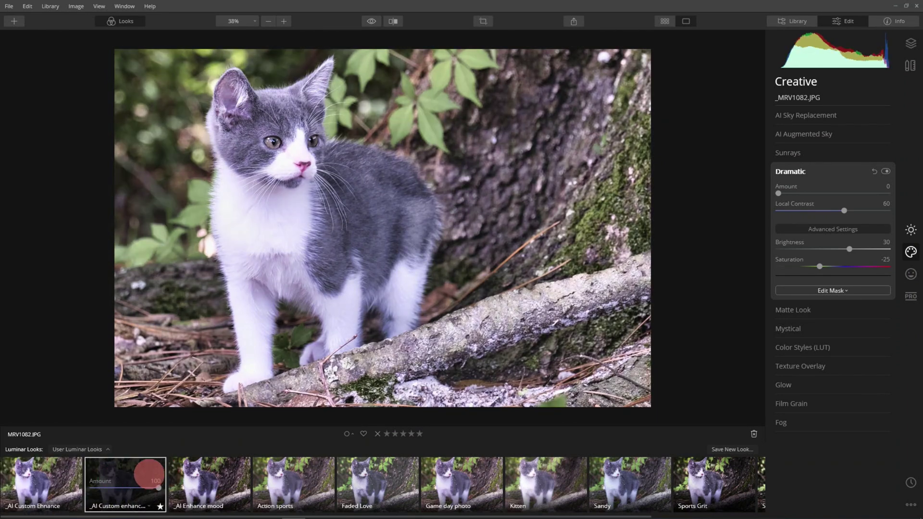
pyautogui.click(188, 478)
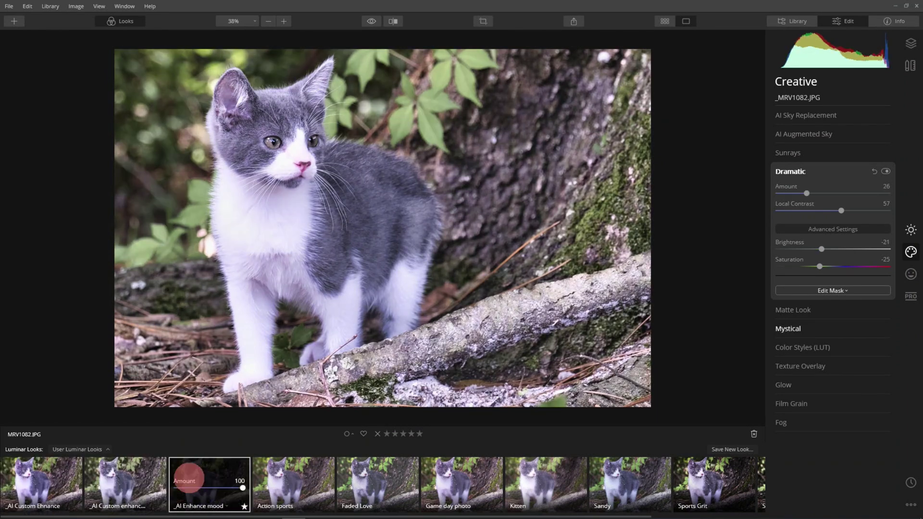